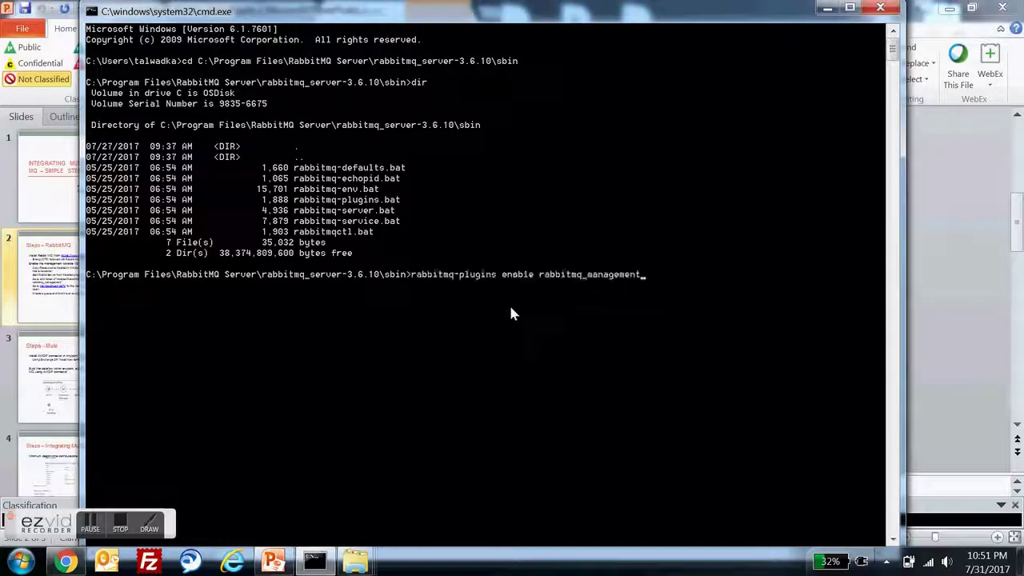
- Run the rabbitmq_management plugin command and highlight the resulting 'Could not contact node' error
key("Return")
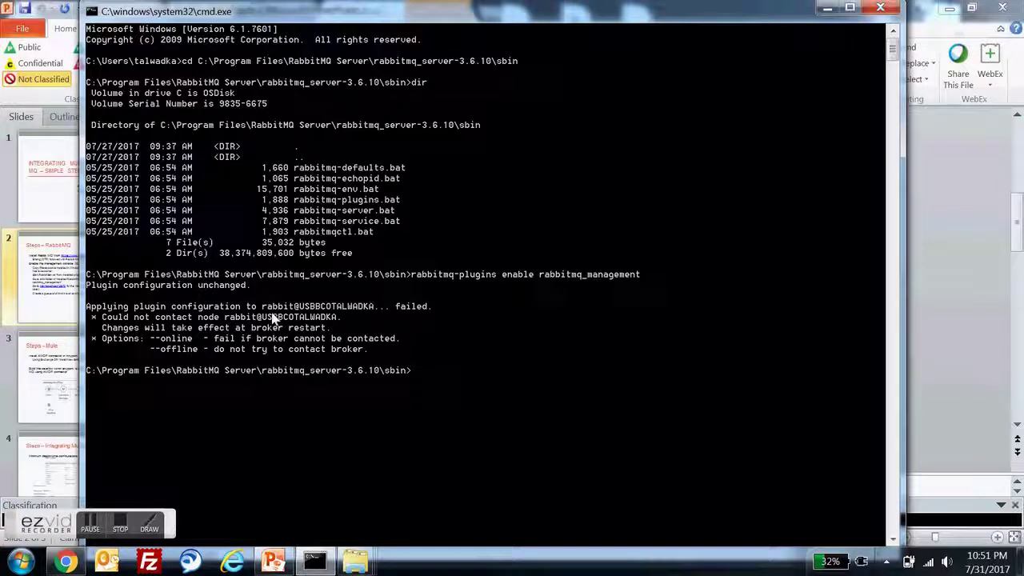
left_click_drag(144, 318, 184, 324)
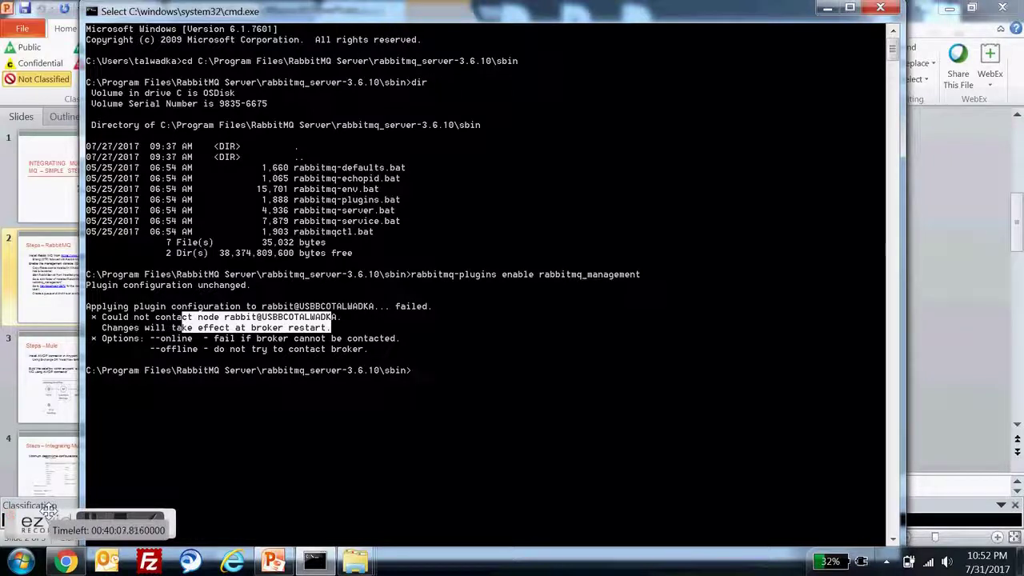
left_click(17, 561)
- Launch 'RabbitMQ Service - start' from the RabbitMQ Server folder in All Programs
left_click(32, 486)
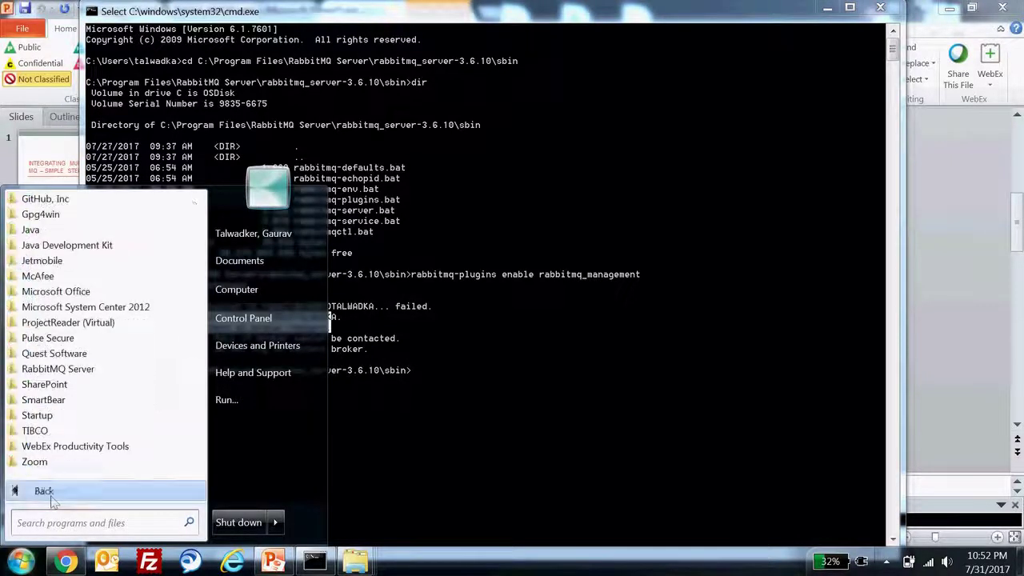
left_click(101, 367)
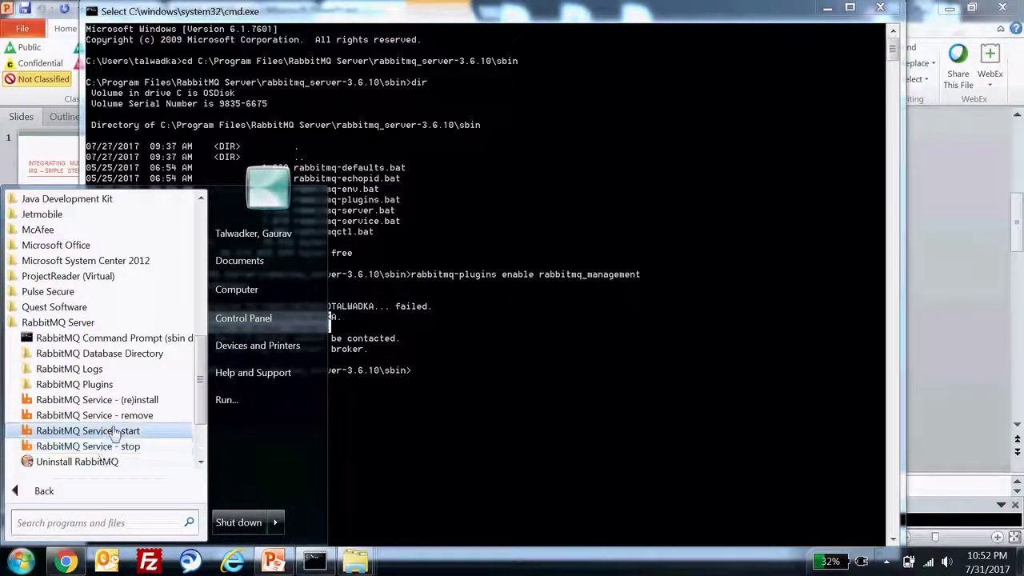
left_click(108, 431)
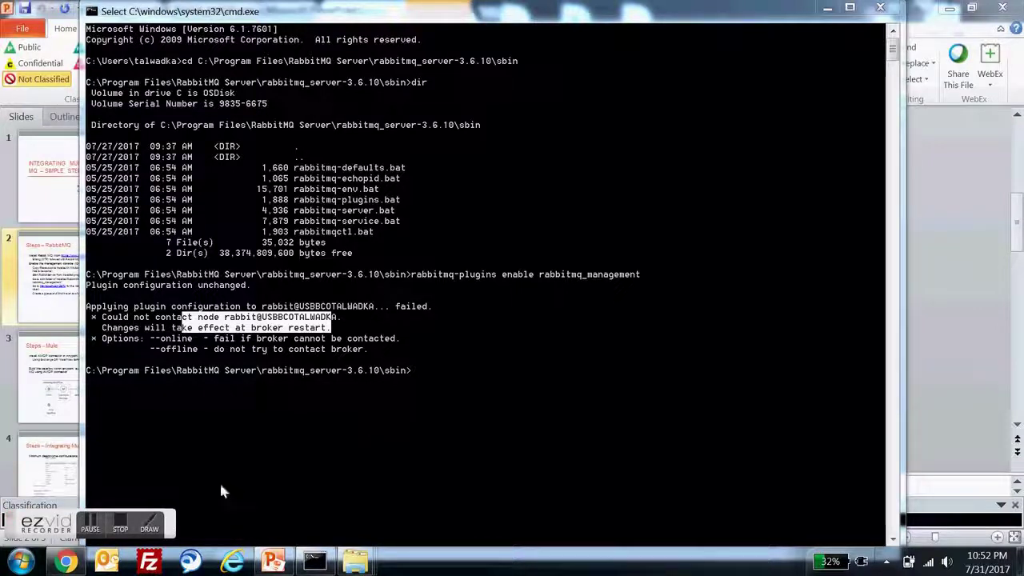
left_click(66, 561)
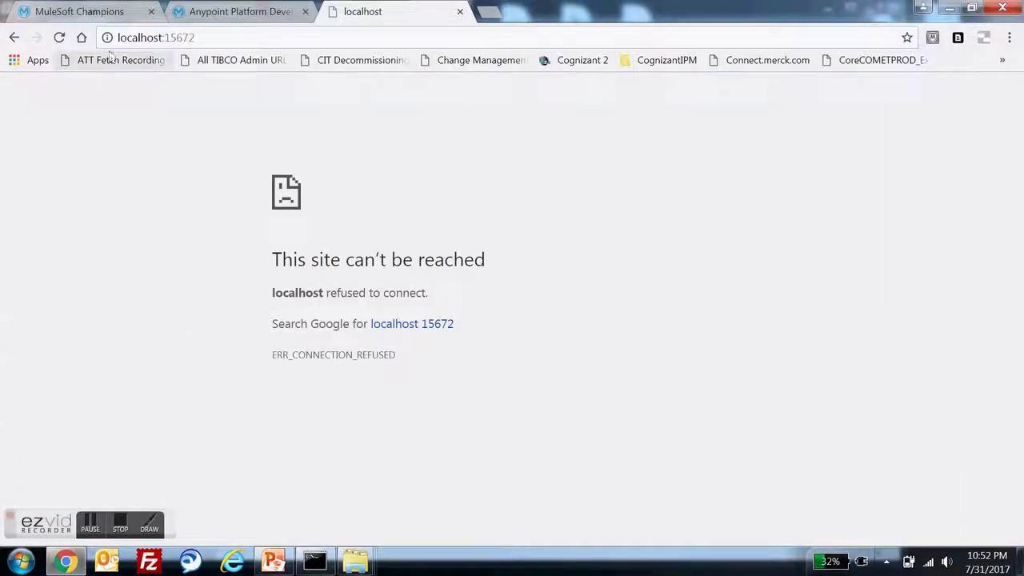
- Reload localhost:15672 in Chrome to check for the RabbitMQ login page
left_click(58, 37)
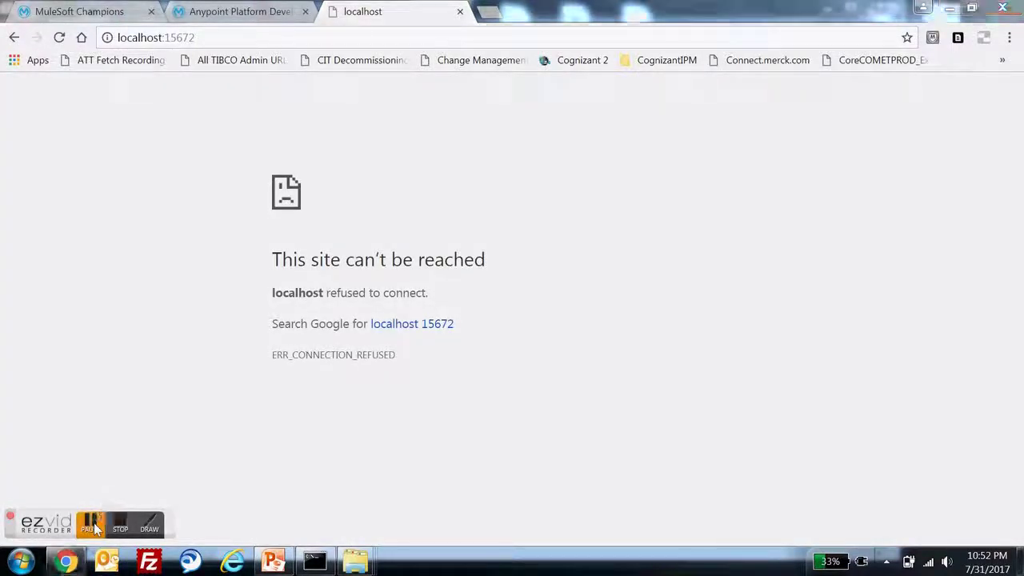
left_click(93, 526)
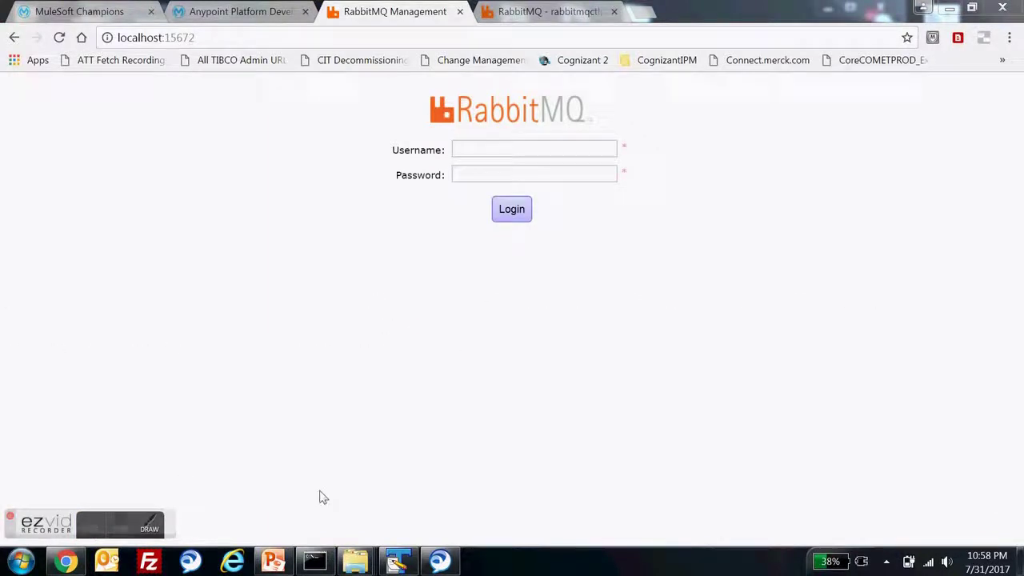
mouse_move(315, 561)
left_click(343, 485)
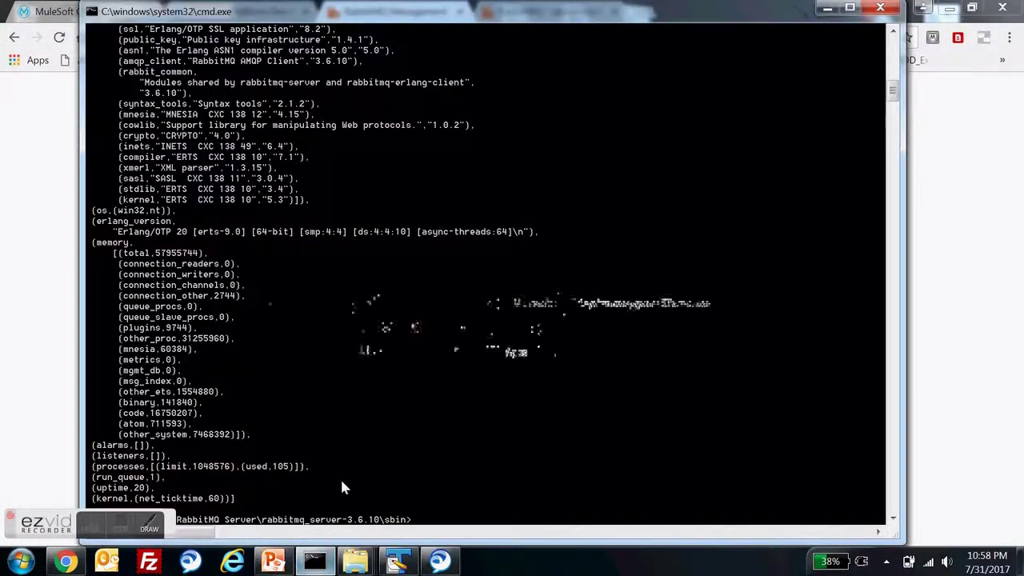
scroll(346, 492, "up", 14)
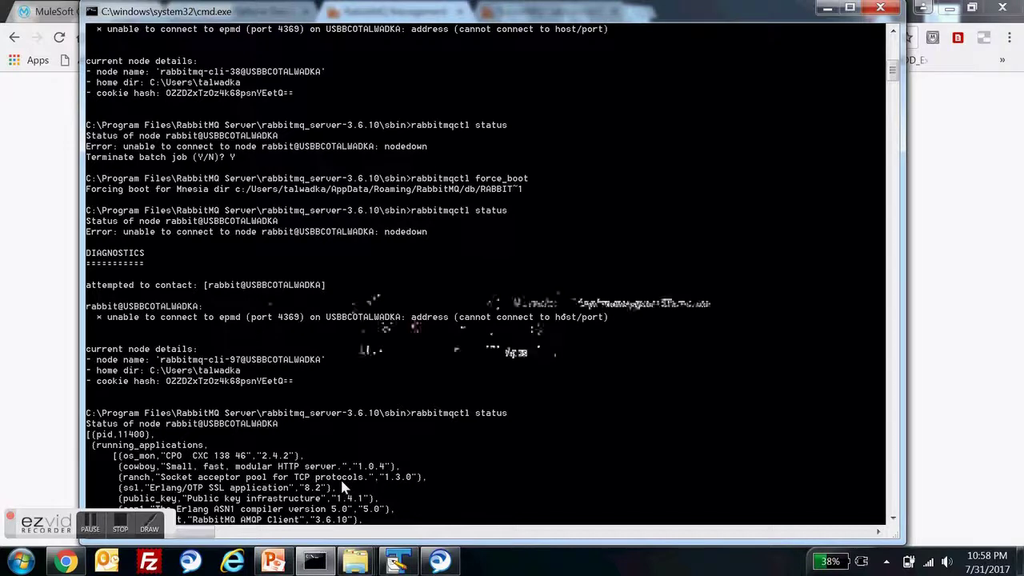
left_click_drag(411, 177, 538, 183)
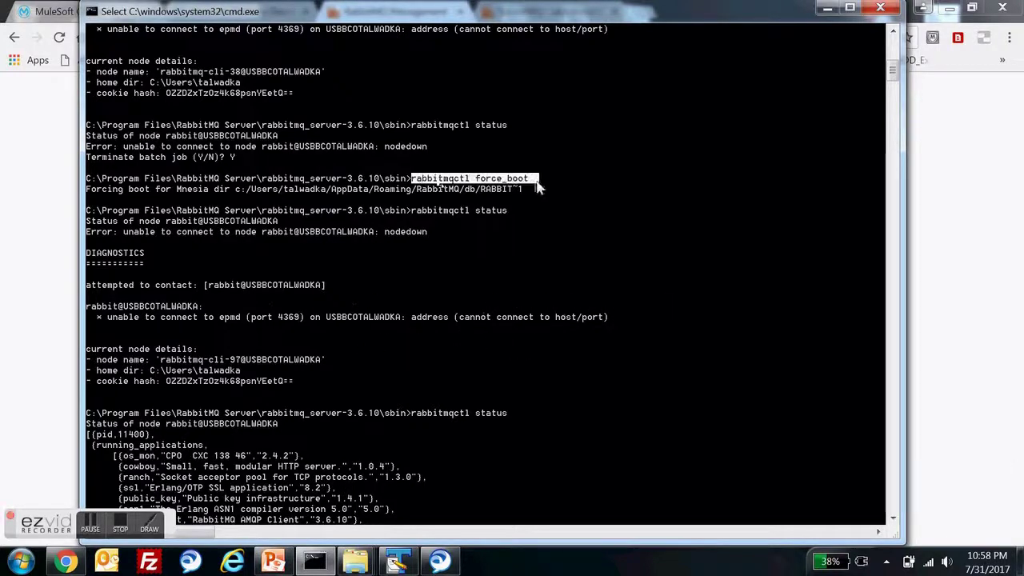
scroll(336, 361, "down", 10)
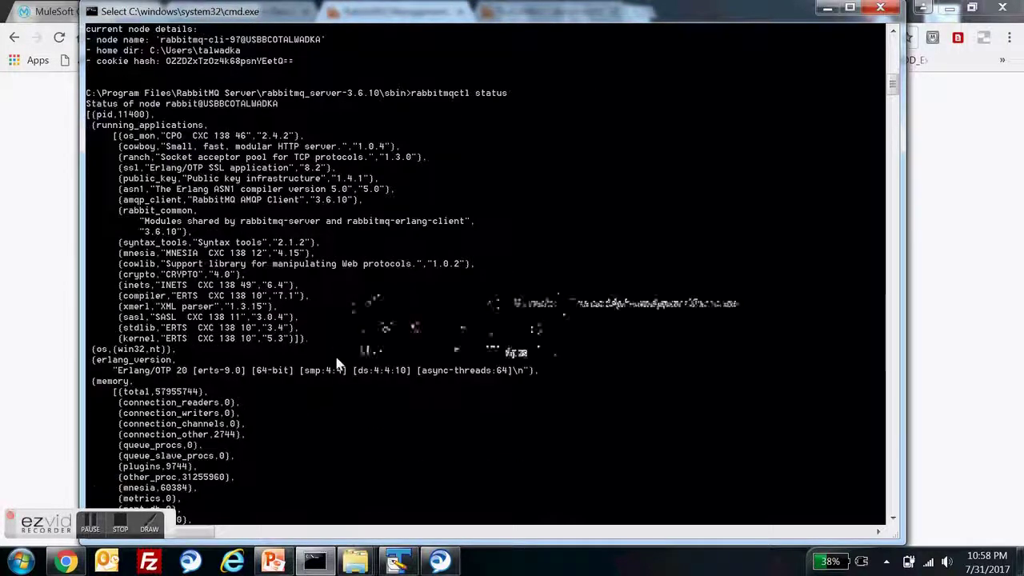
key("alt+Tab")
key("alt+Tab")
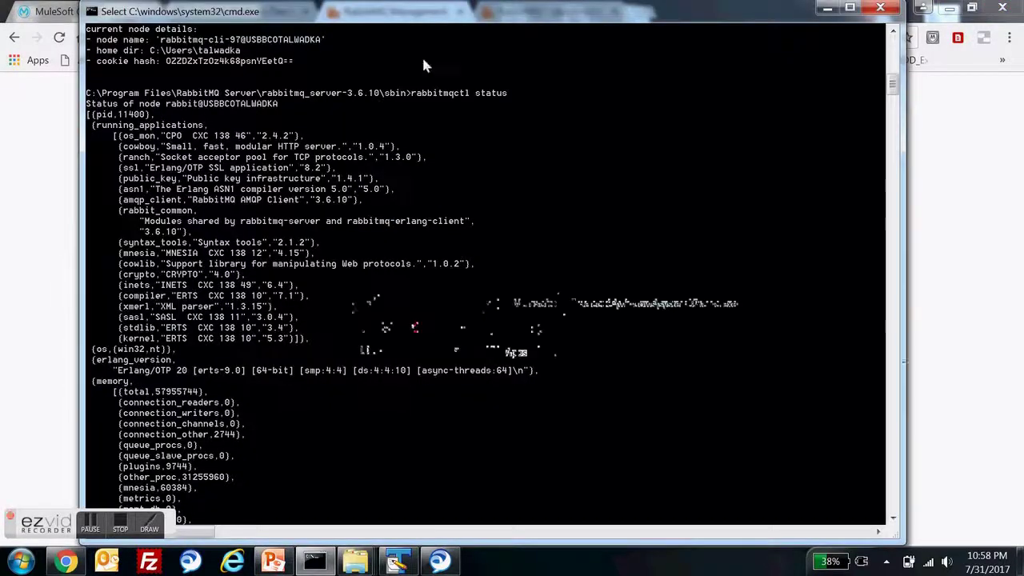
left_click_drag(411, 94, 539, 96)
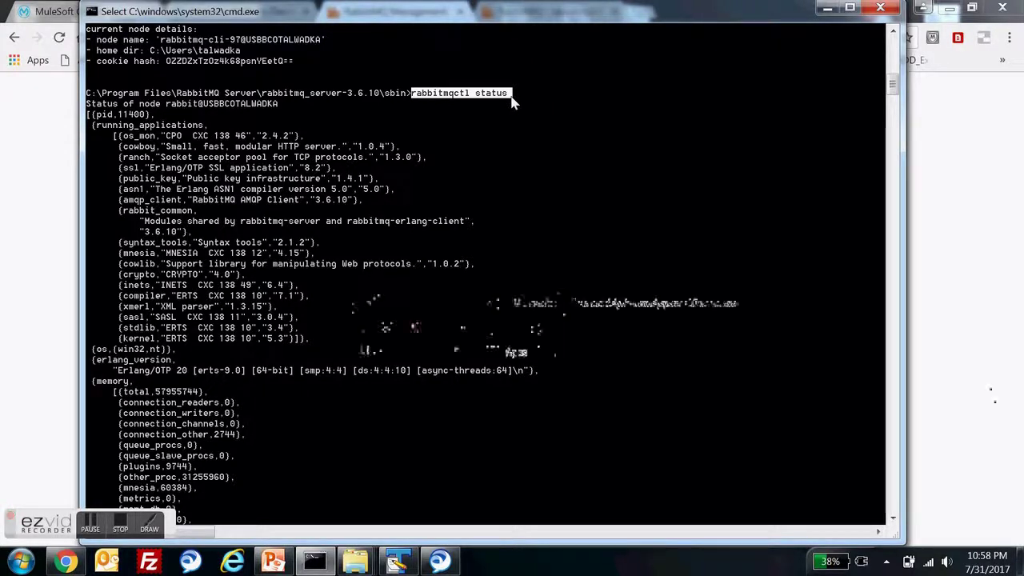
left_click_drag(408, 95, 504, 95)
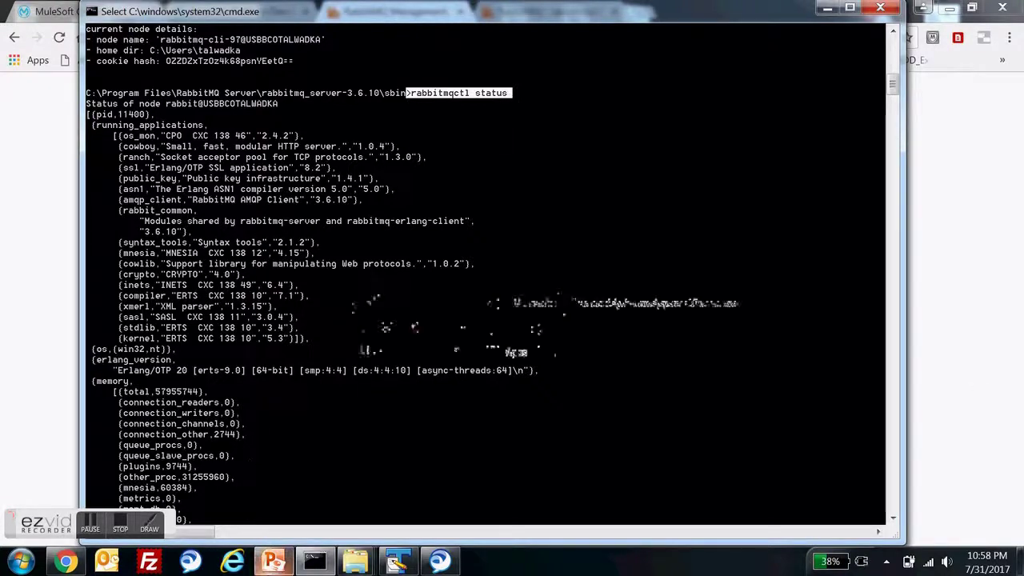
left_click(273, 561)
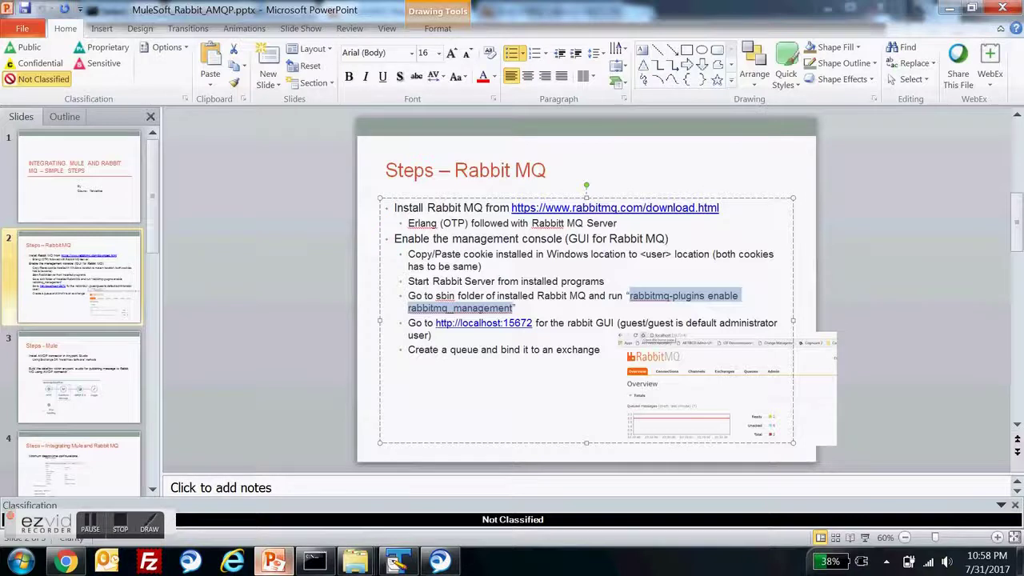
left_click(701, 381)
key("alt+Tab")
key("alt+Tab")
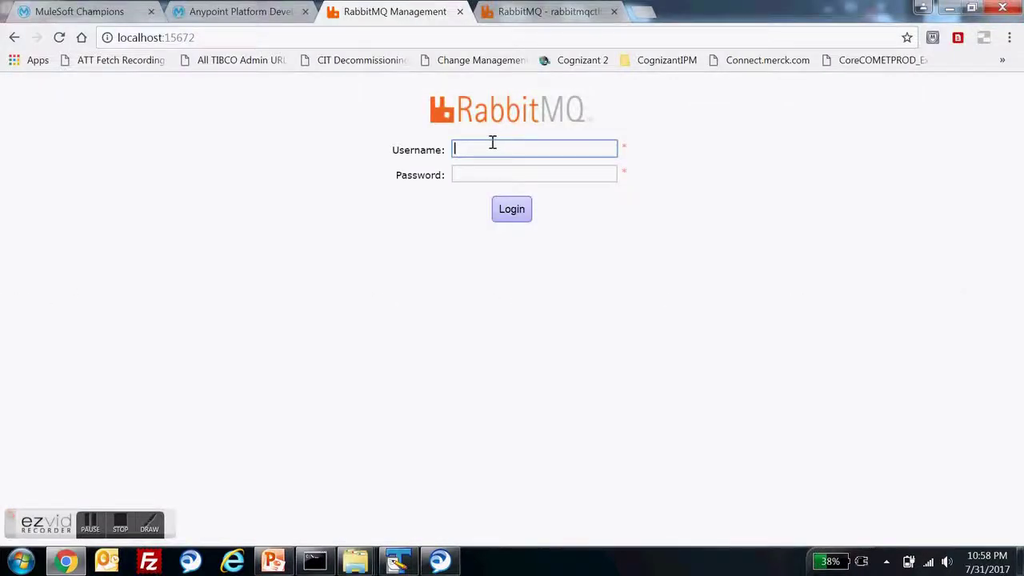
- Log in to RabbitMQ Management as guest with the default password
type("guest")
key("Tab")
type("guest")
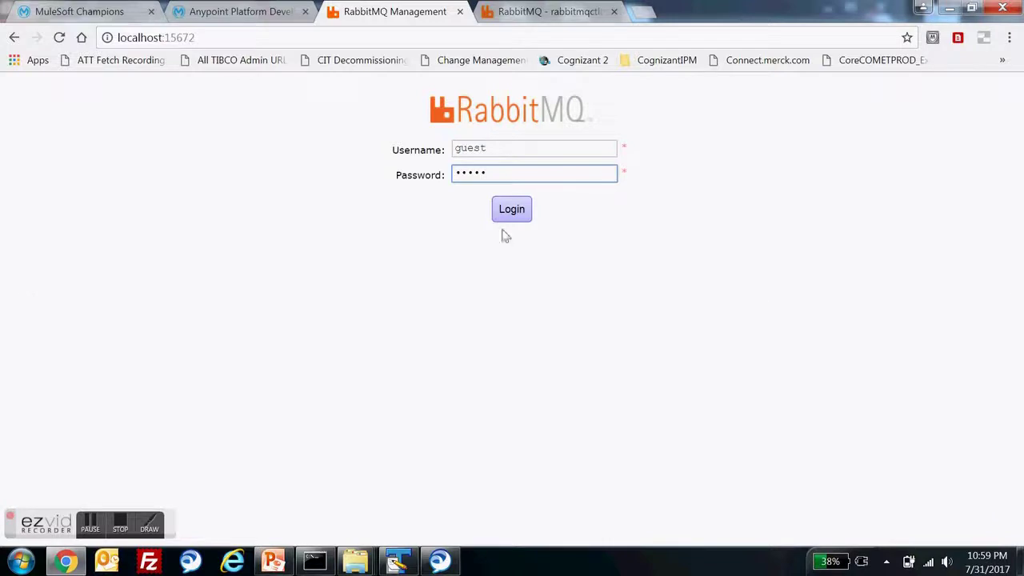
left_click(511, 209)
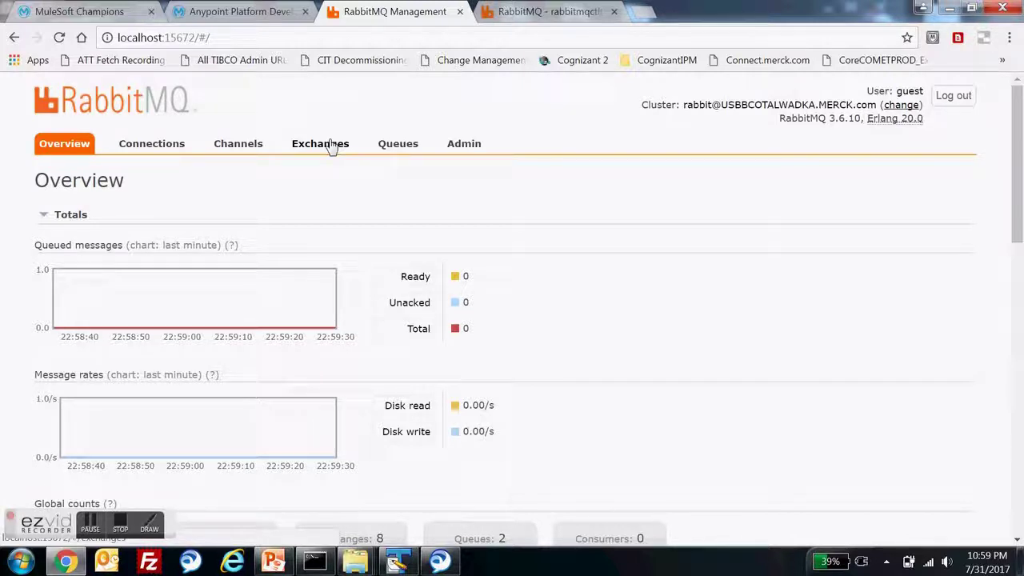
- Open testQueue1 from the Queues list and expand its Bindings to see amq.direct
left_click(404, 150)
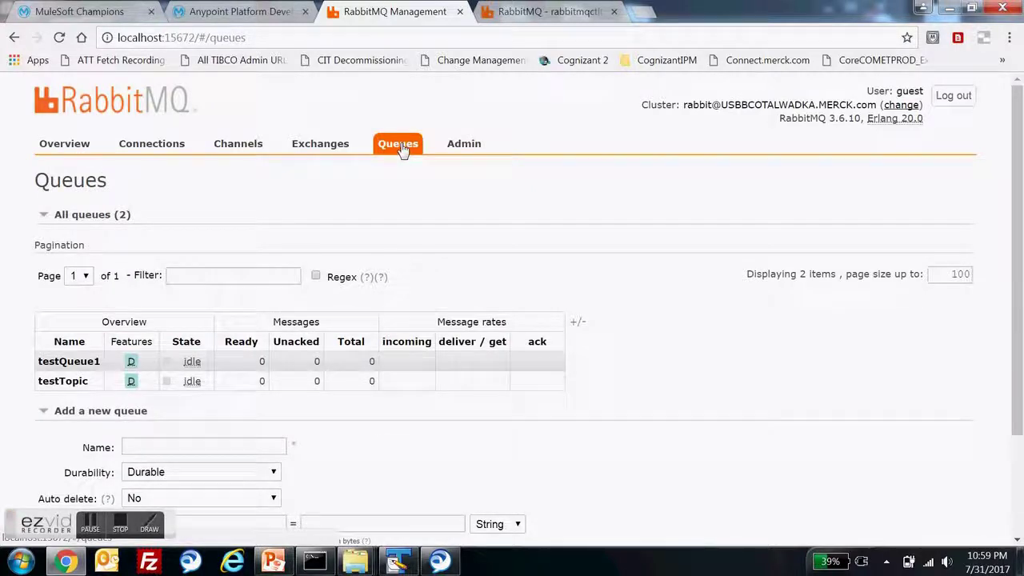
left_click(80, 365)
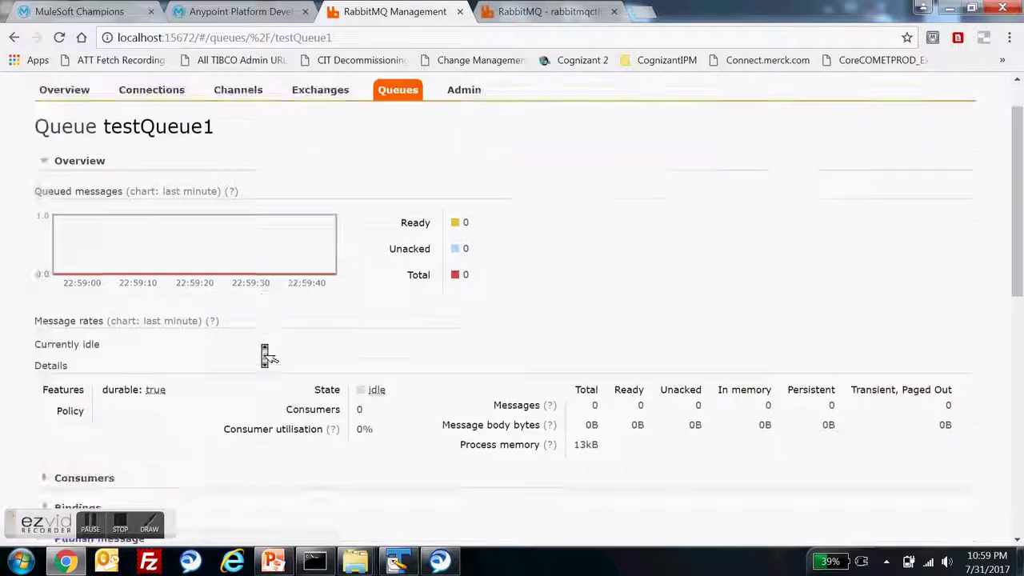
scroll(267, 354, "down", 3)
left_click(65, 324)
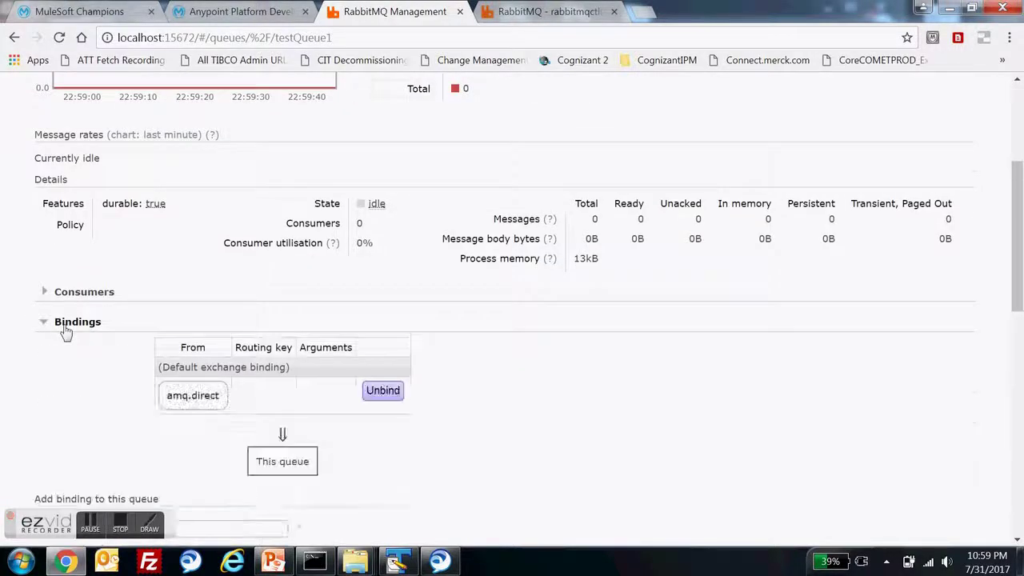
scroll(69, 328, "down", 1)
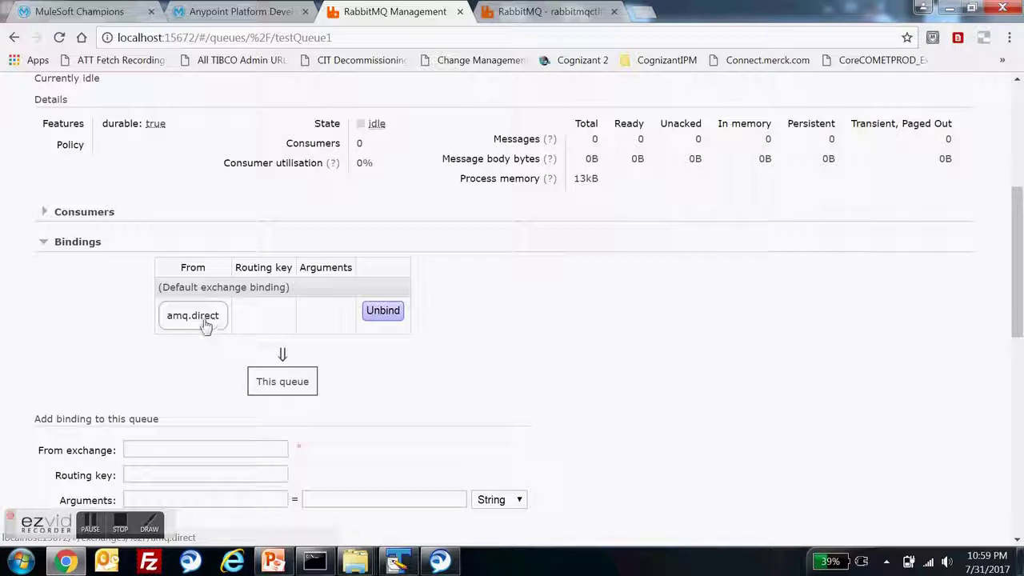
scroll(141, 257, "up", 5)
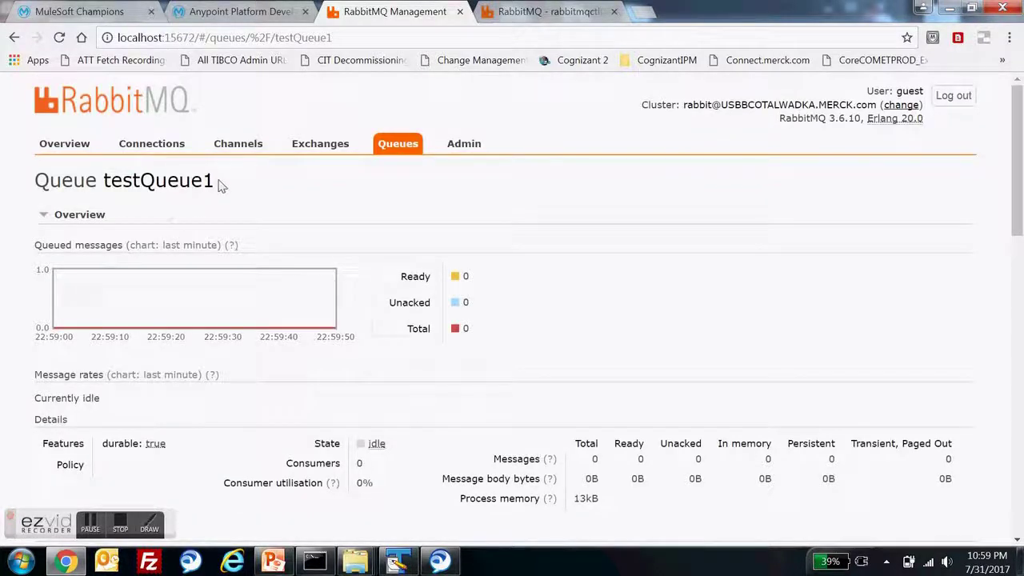
- Collapse testQueue1's Overview and Bindings sections and scroll through the page
left_click(73, 215)
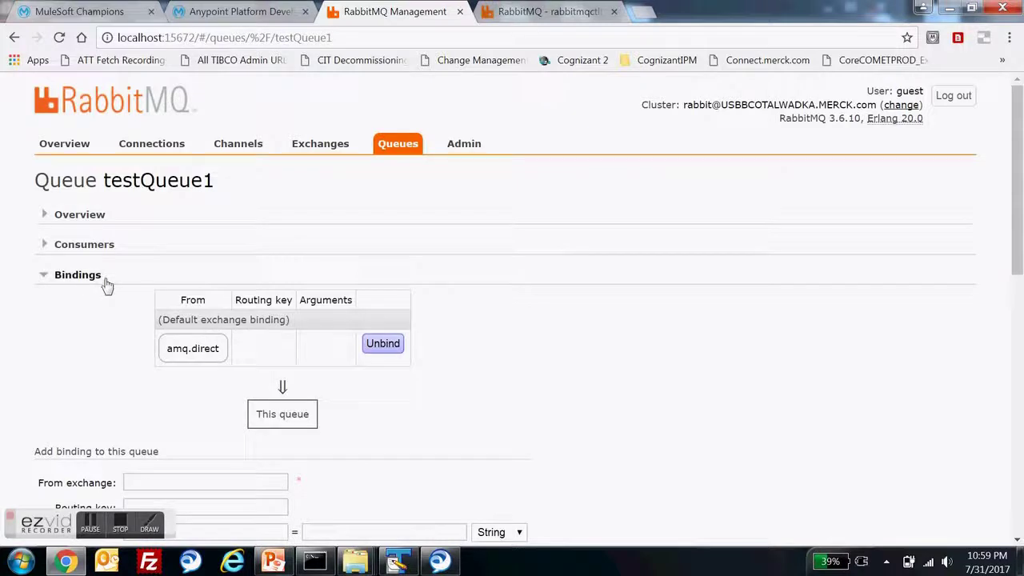
left_click(85, 277)
scroll(87, 288, "down", 1)
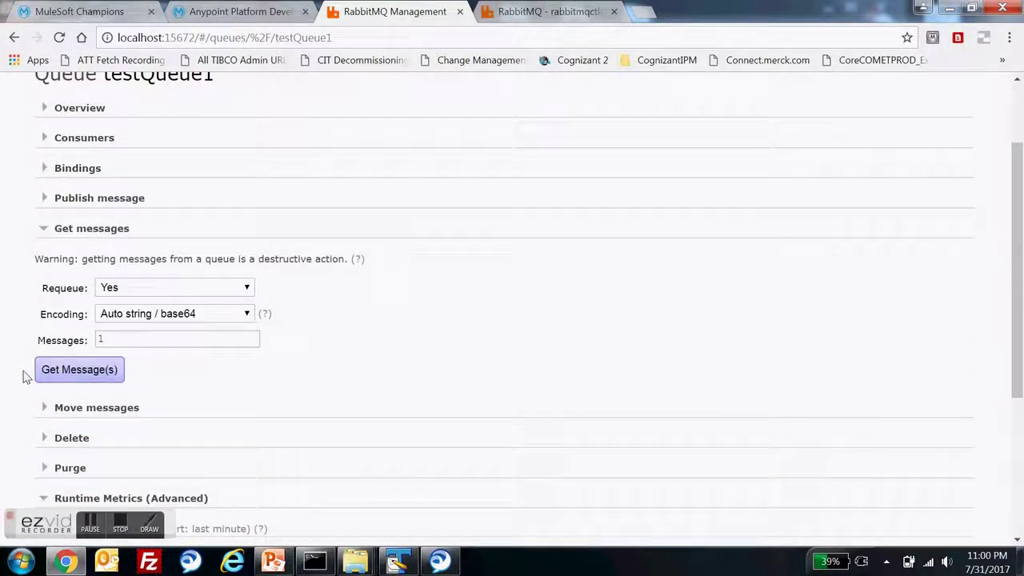
scroll(24, 376, "down", 3)
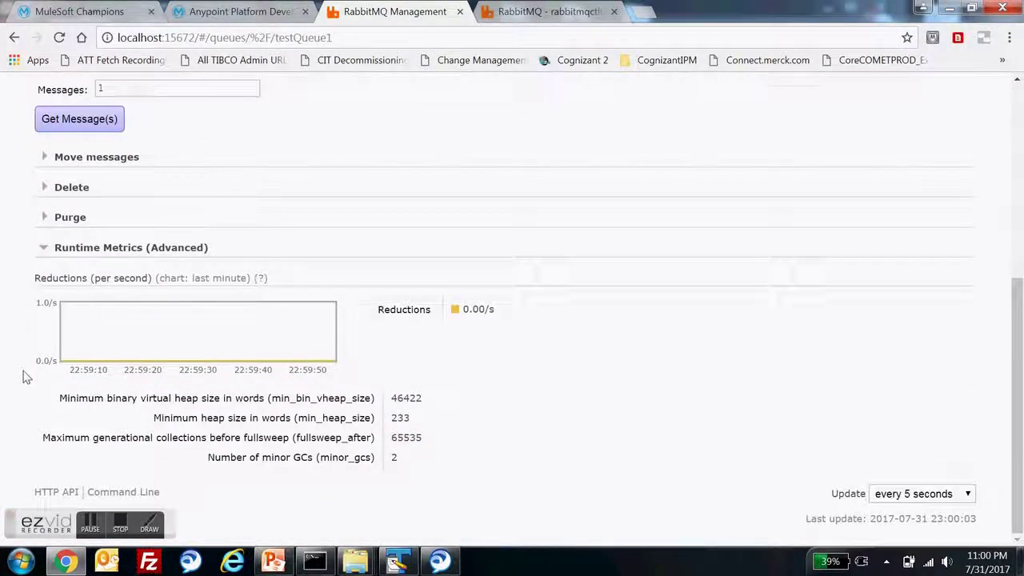
scroll(24, 377, "up", 5)
scroll(26, 378, "down", 4)
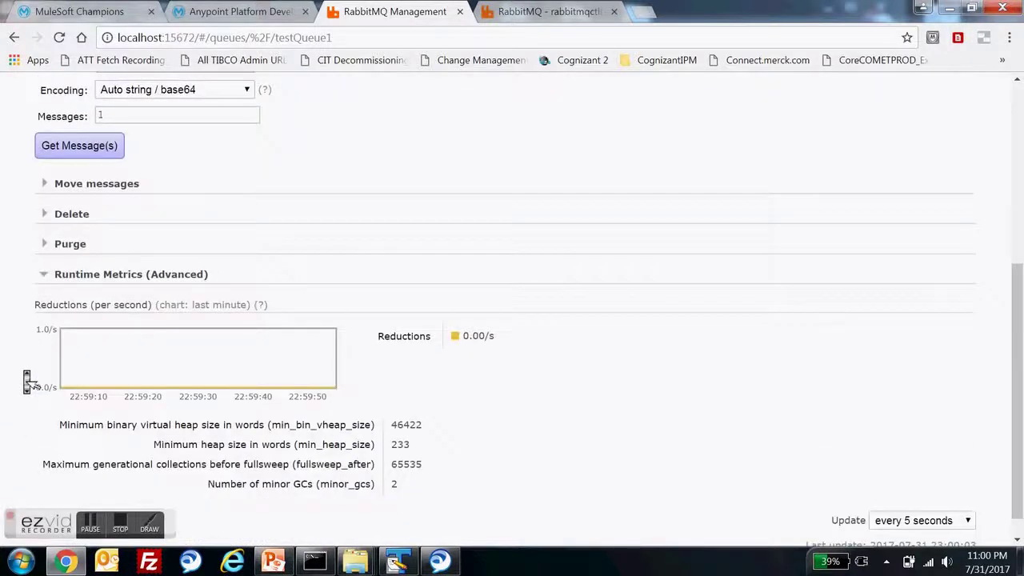
scroll(27, 382, "up", 4)
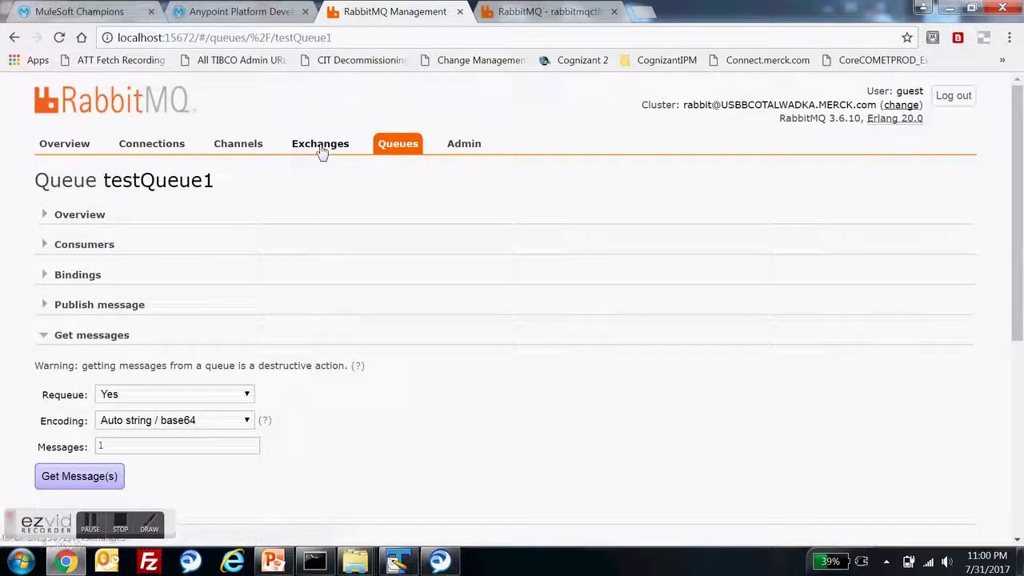
- Check that the amq.direct exchange's bindings include testQueue1, then return to the Queues list
left_click(320, 149)
scroll(253, 306, "down", 2)
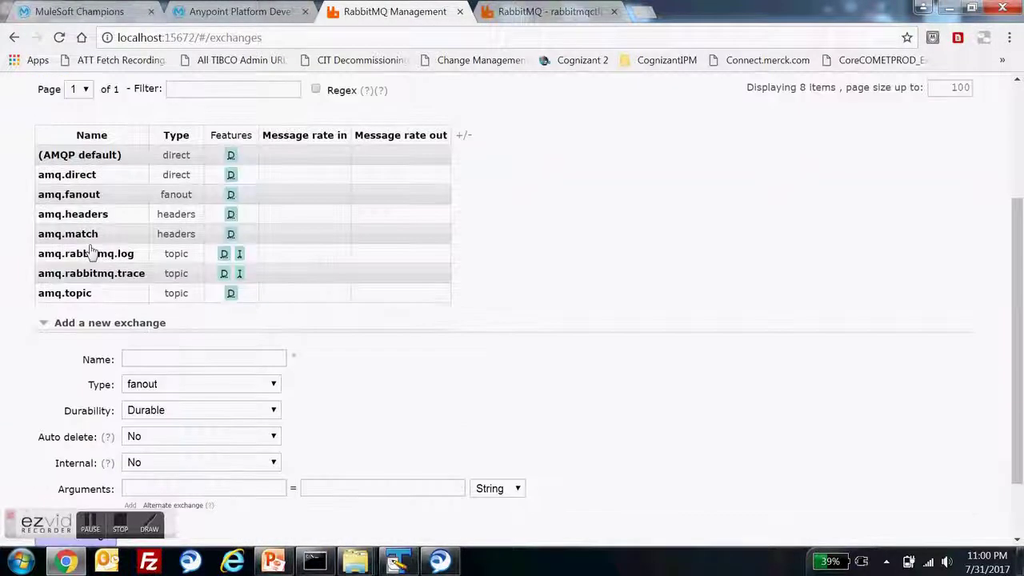
left_click(76, 176)
scroll(77, 183, "down", 2)
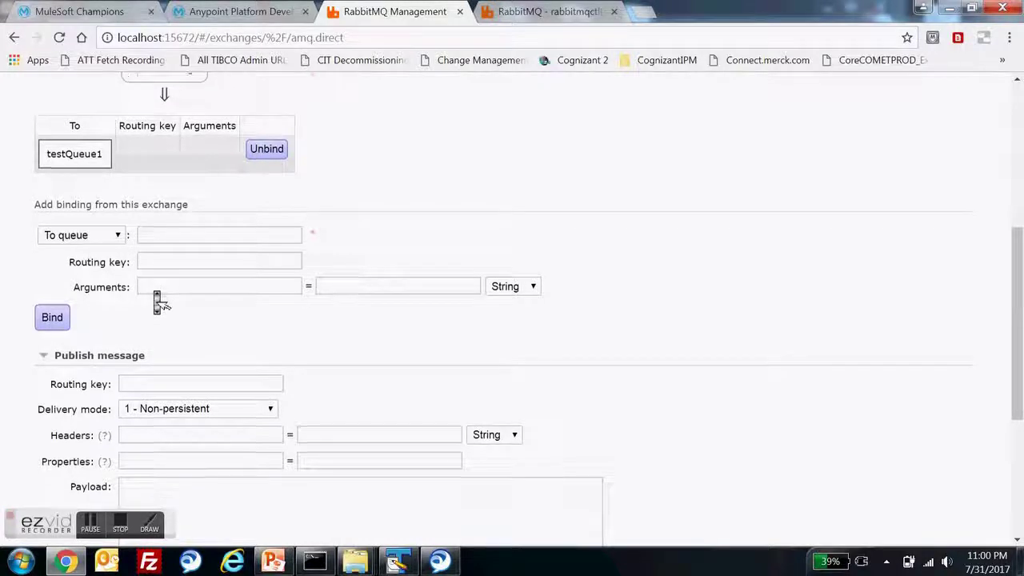
scroll(155, 295, "down", 3)
scroll(184, 272, "up", 10)
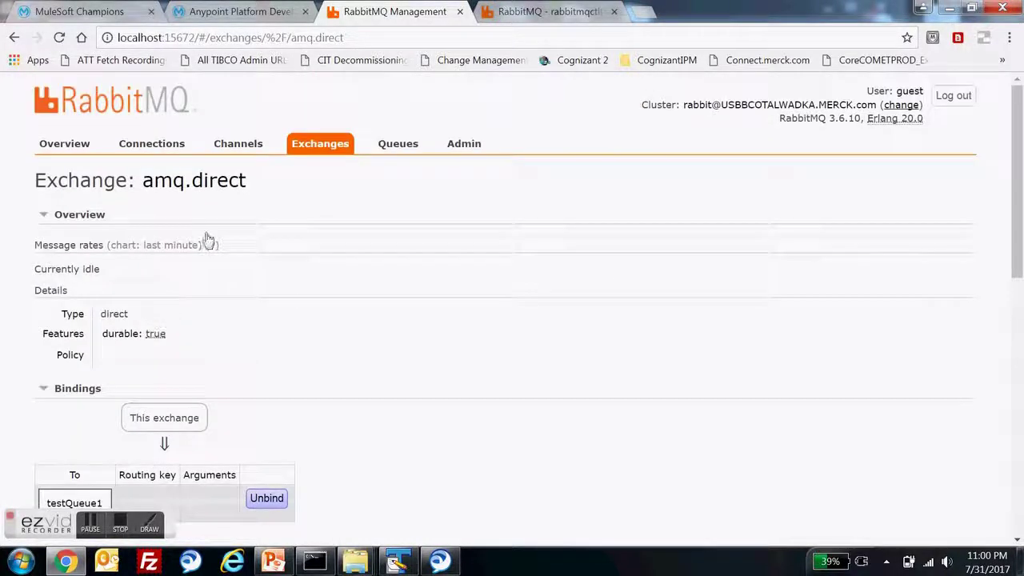
left_click(397, 144)
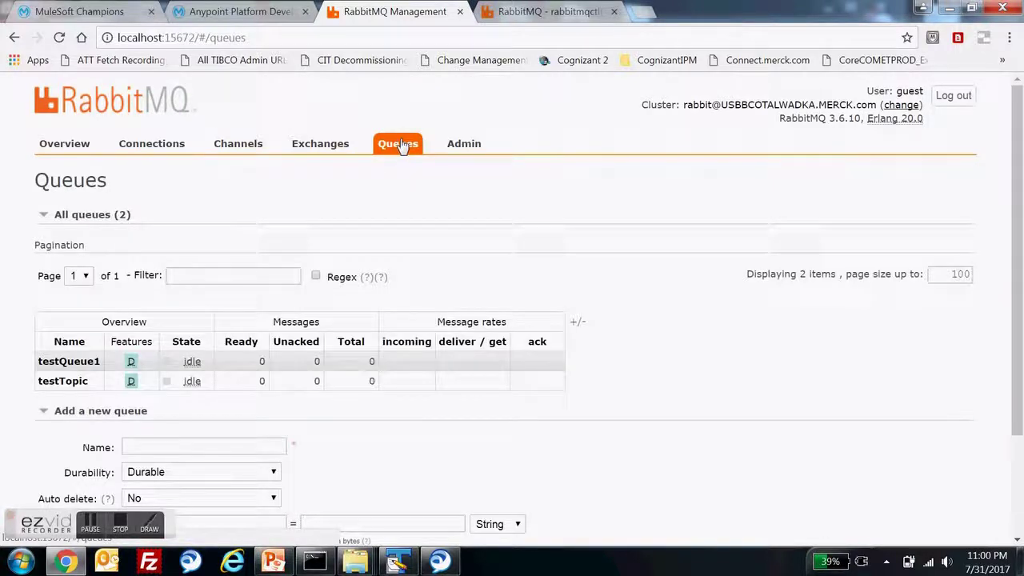
- Collapse All queues, open testQueue1 and show its binding from amq.direct
left_click(62, 218)
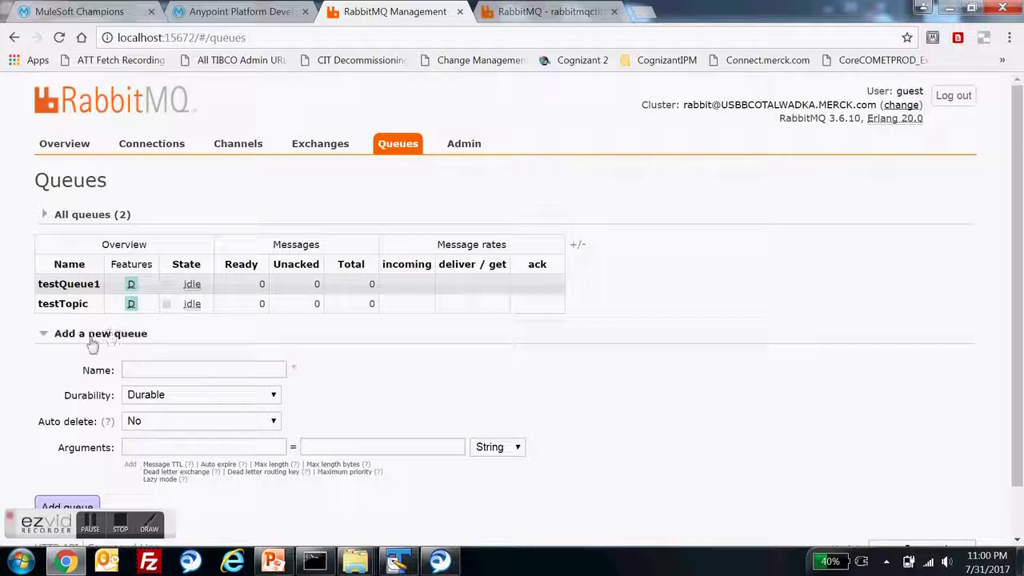
left_click(159, 371)
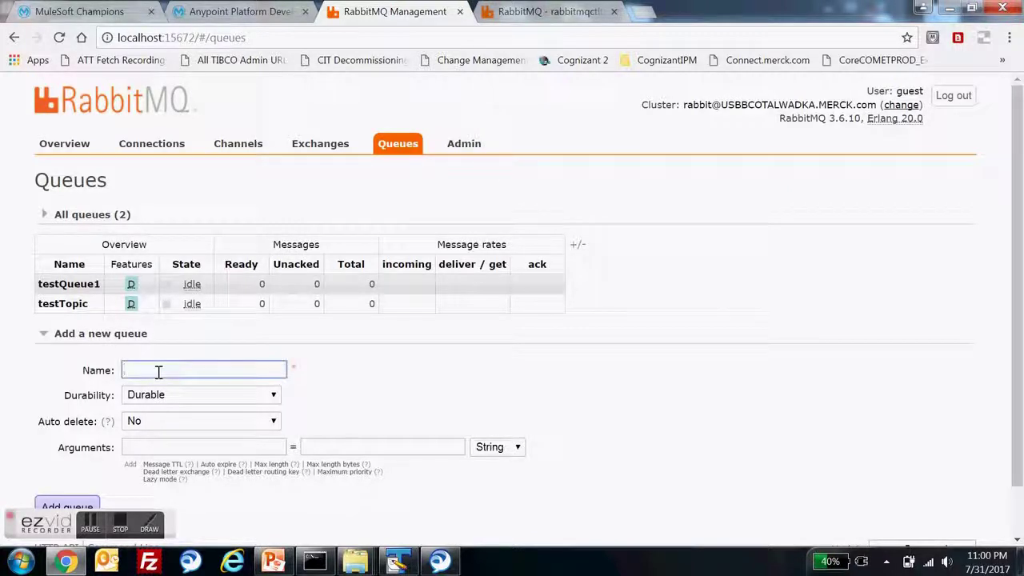
left_click(80, 292)
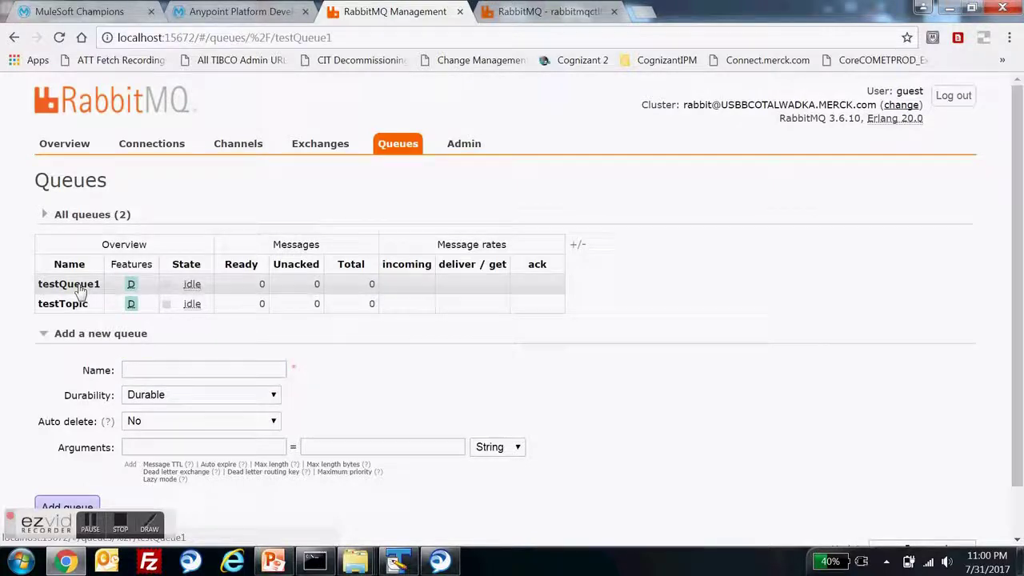
left_click(80, 280)
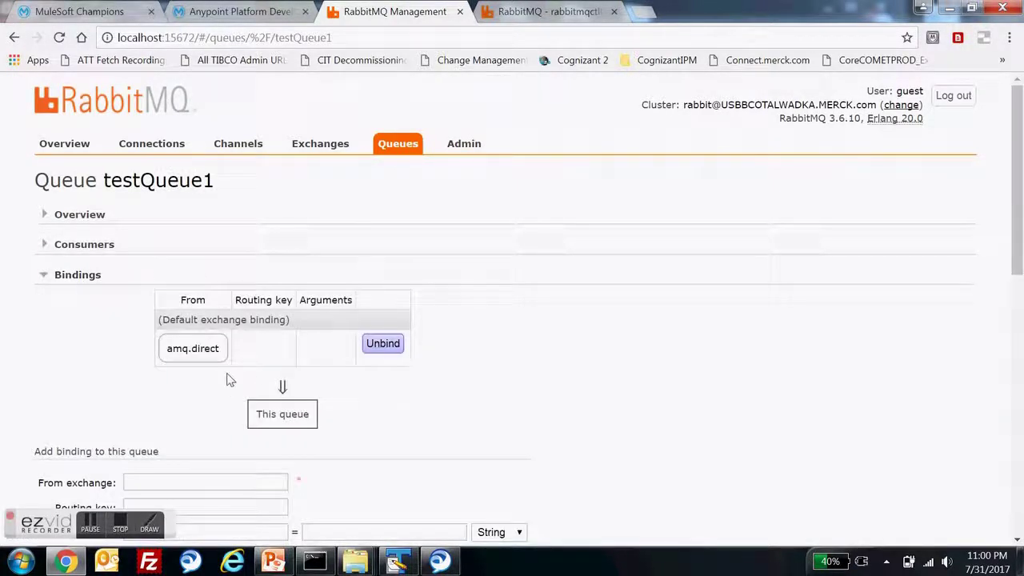
scroll(83, 453, "down", 2)
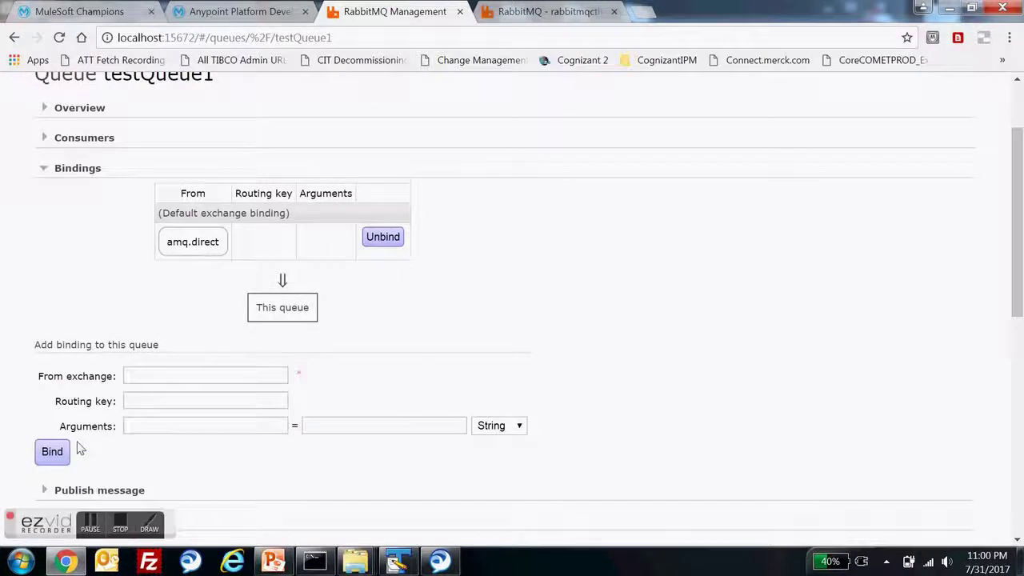
scroll(80, 451, "up", 2)
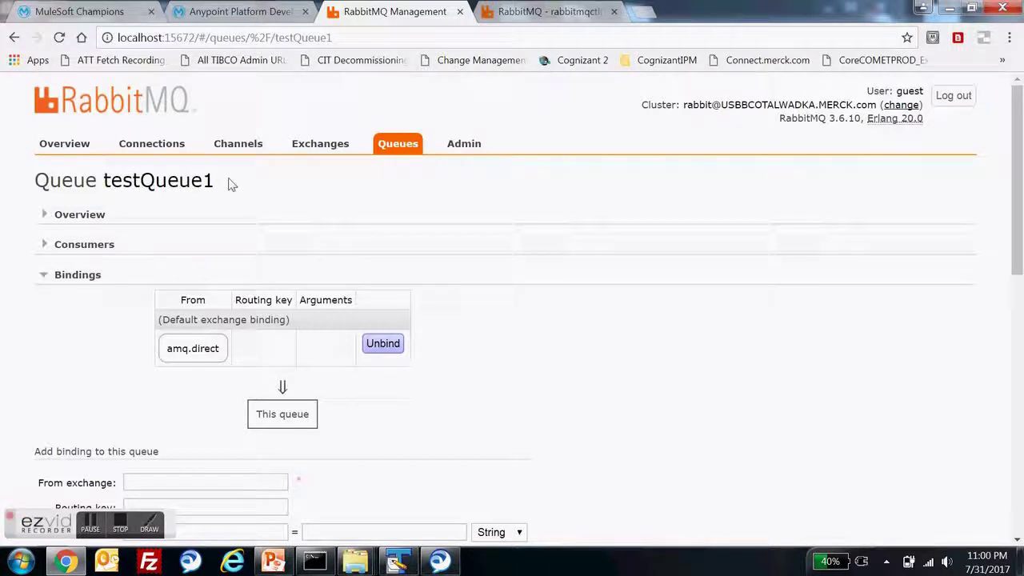
left_click(273, 561)
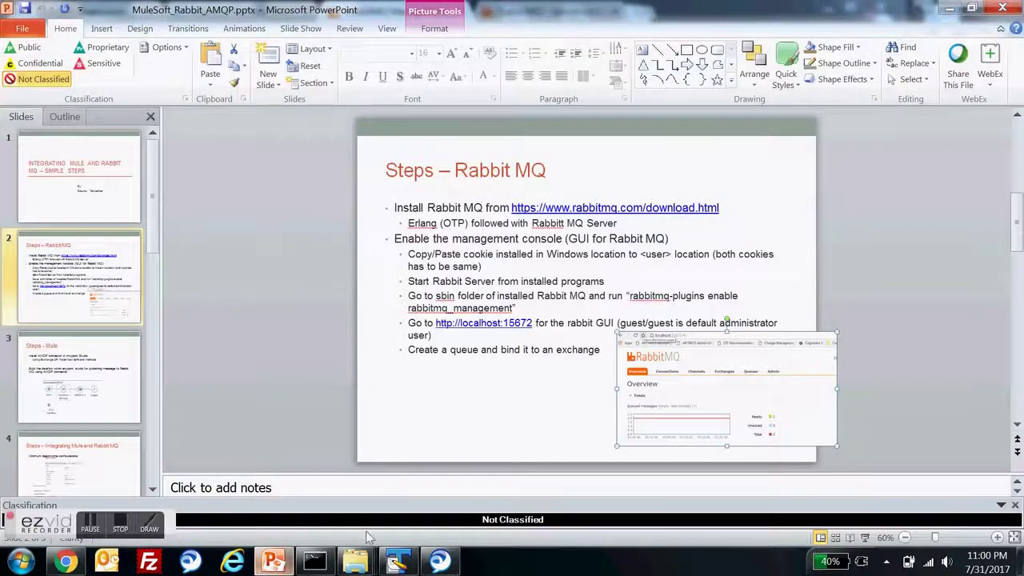
- Go to slide 3, 'Steps - Mule', and select its testamqpSendFlow diagram
left_click(70, 385)
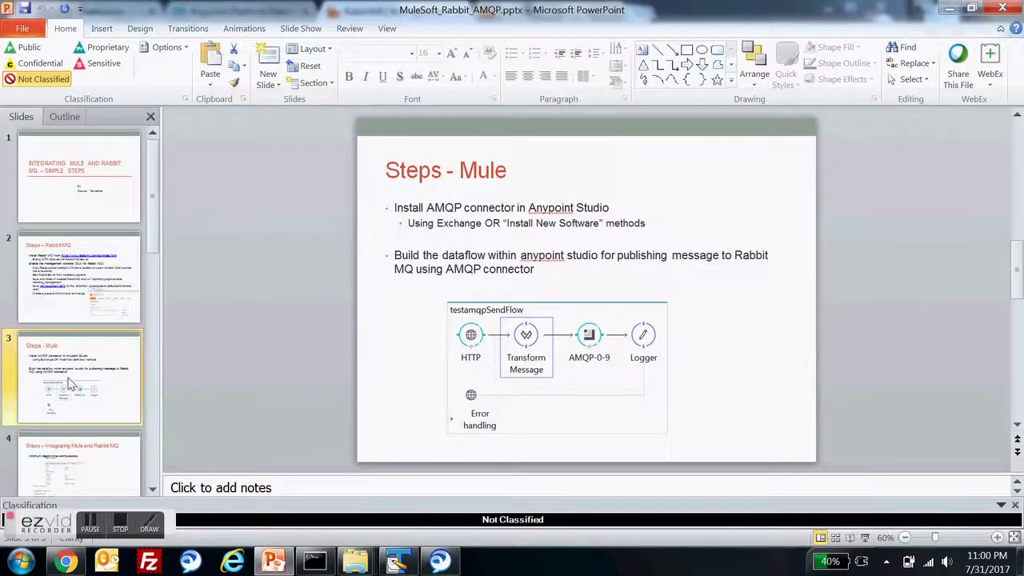
left_click(593, 340)
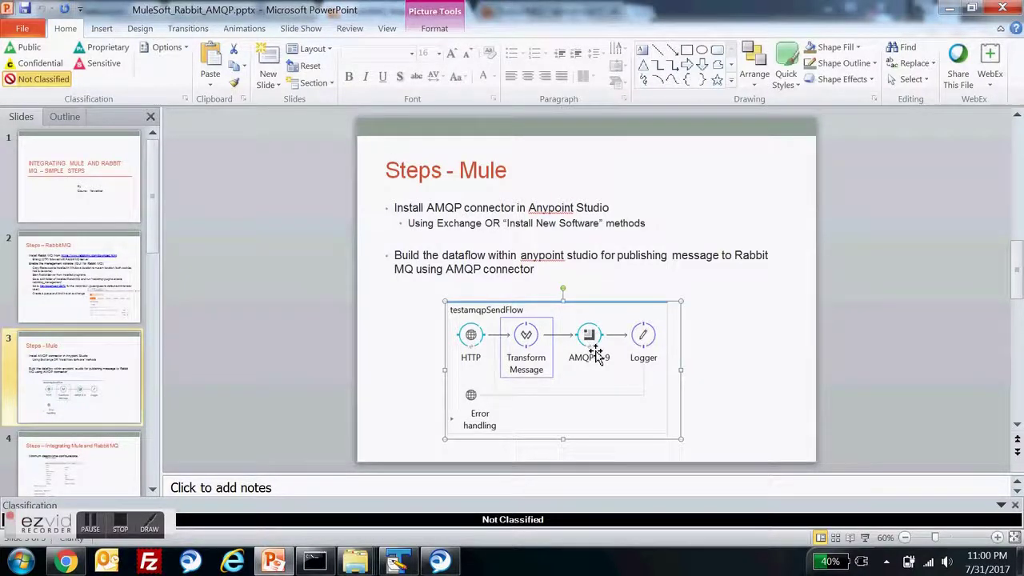
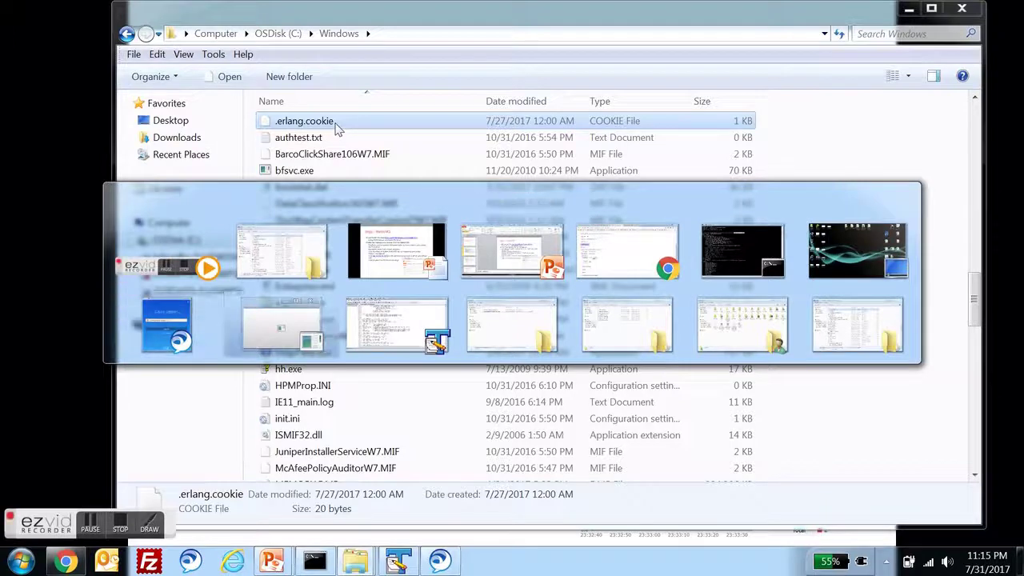
key("alt+Tab")
key("alt+Tab")
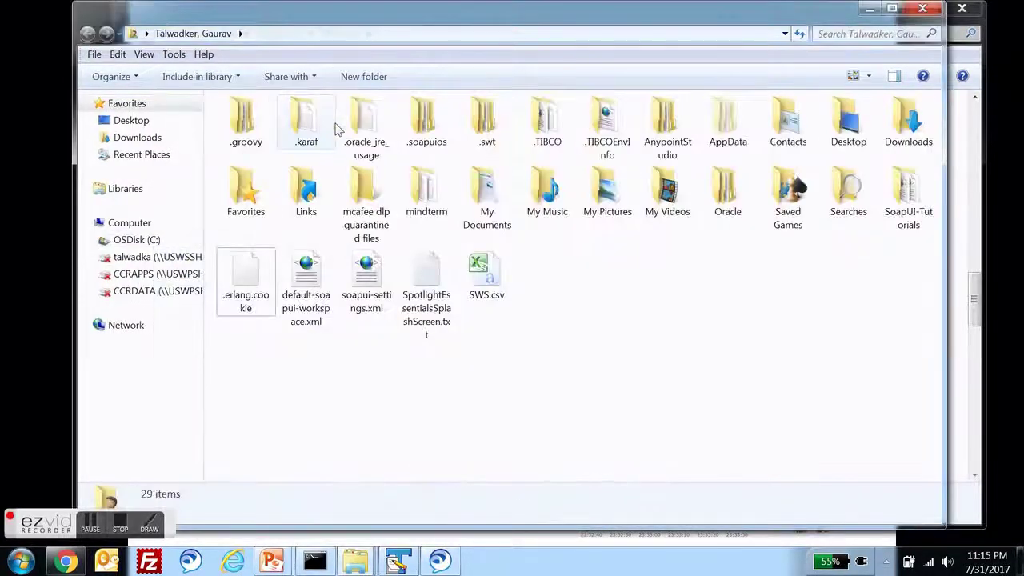
- Confirm the home folder's .erlang.cookie is 20 bytes and dated 7/27/2017, matching the Windows copy
left_click(248, 274)
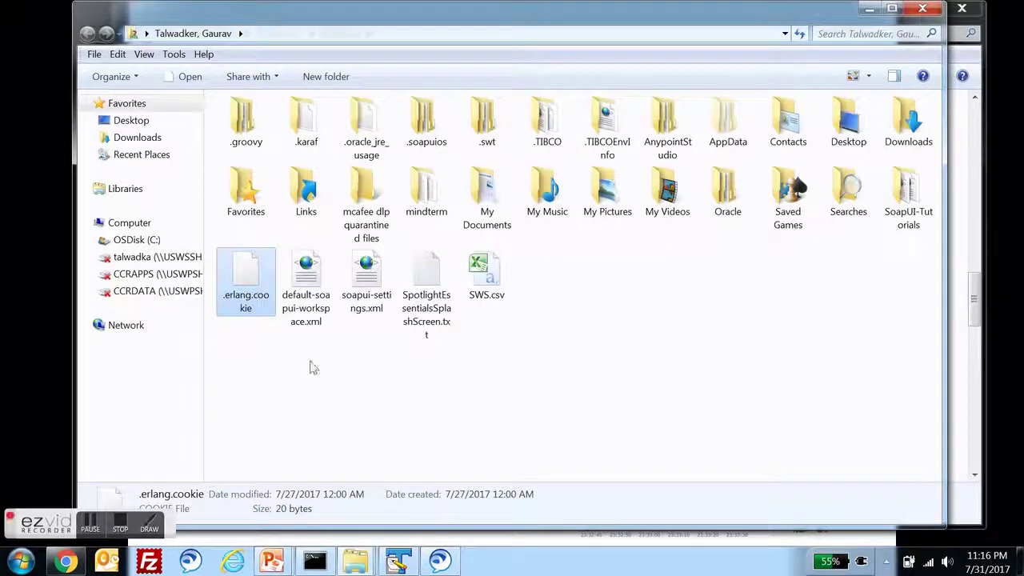
key("alt+Tab")
key("alt+Tab")
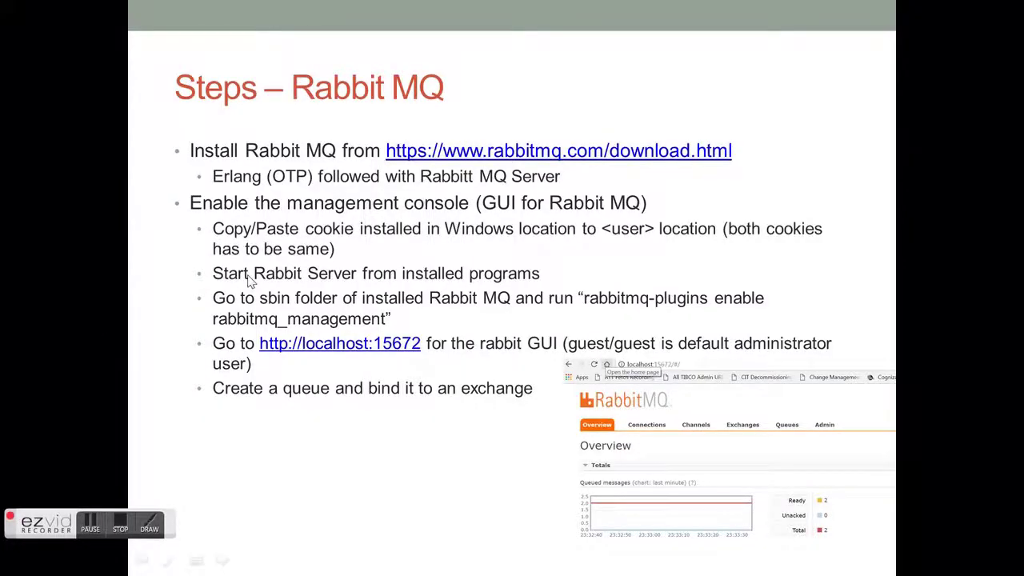
key("alt+Tab")
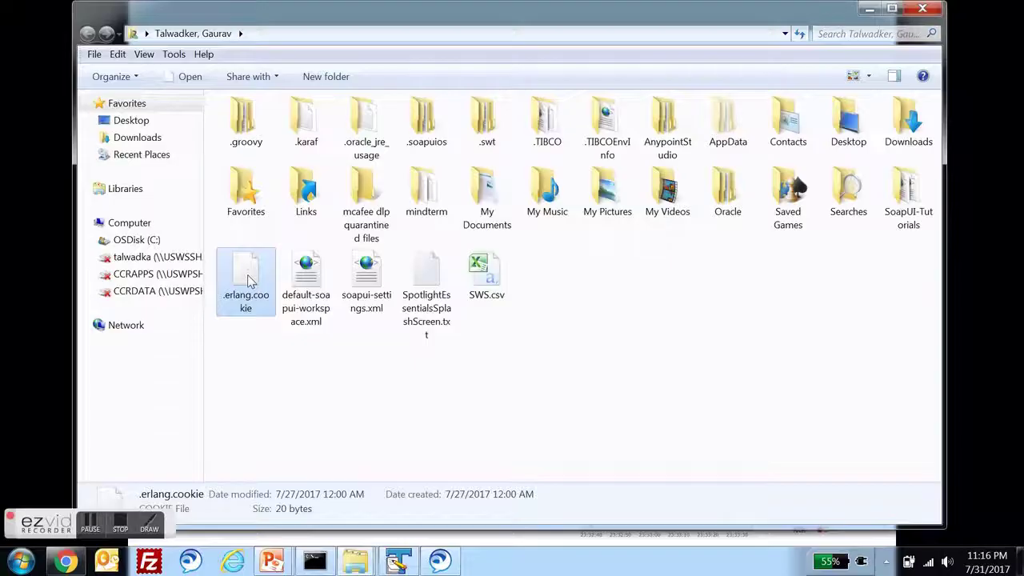
- Locate RabbitMQ Service - start in the Start menu's RabbitMQ Server program folder
left_click(20, 561)
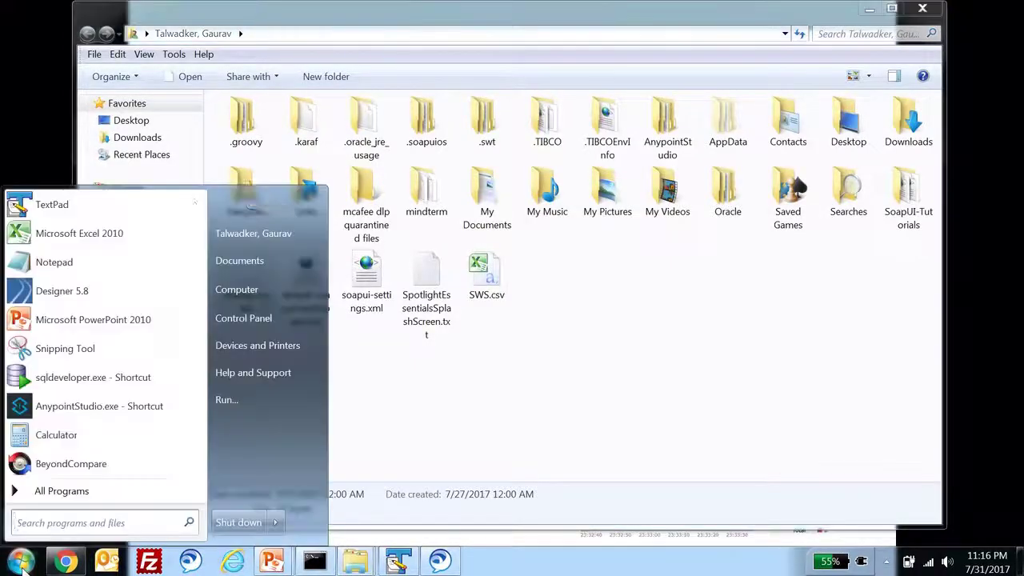
left_click(50, 501)
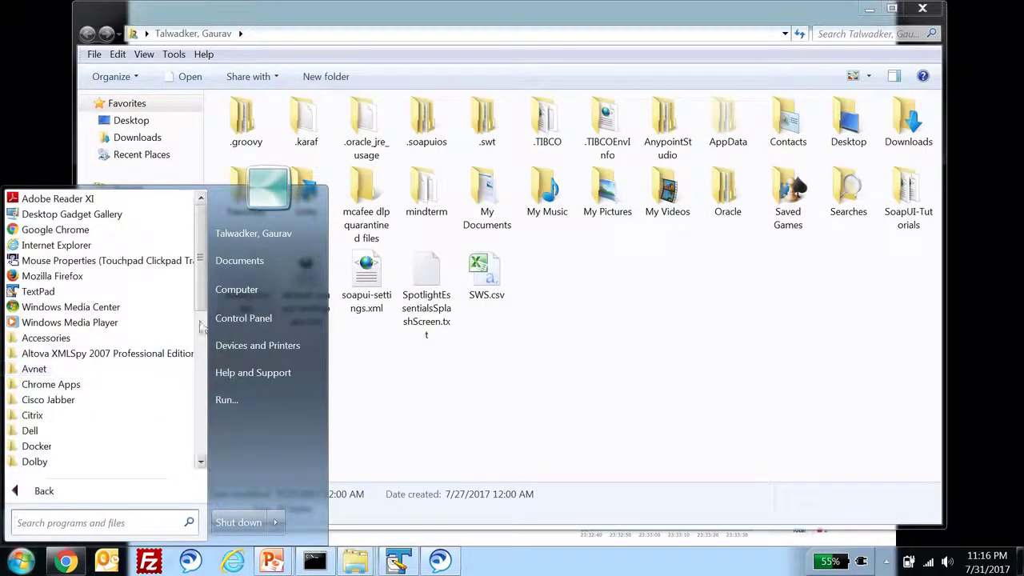
scroll(202, 350, "down", 3)
scroll(200, 349, "down", 3)
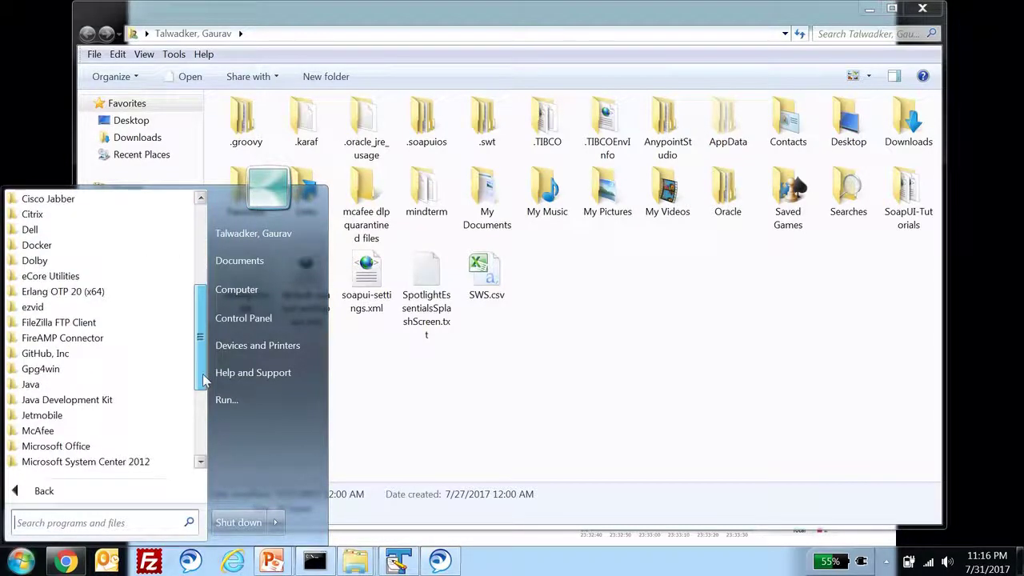
scroll(200, 400, "down", 5)
left_click(92, 369)
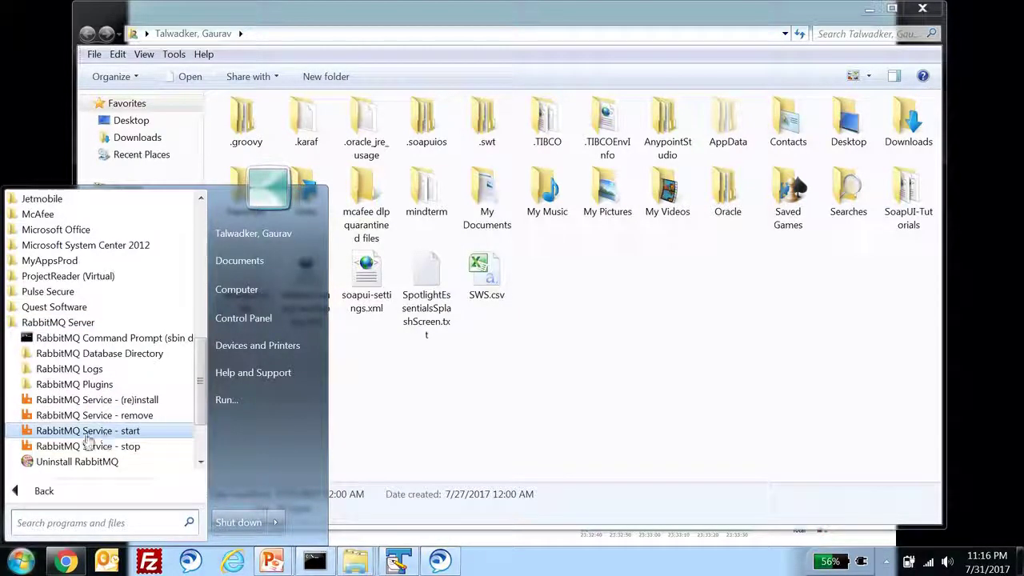
key("alt+Tab")
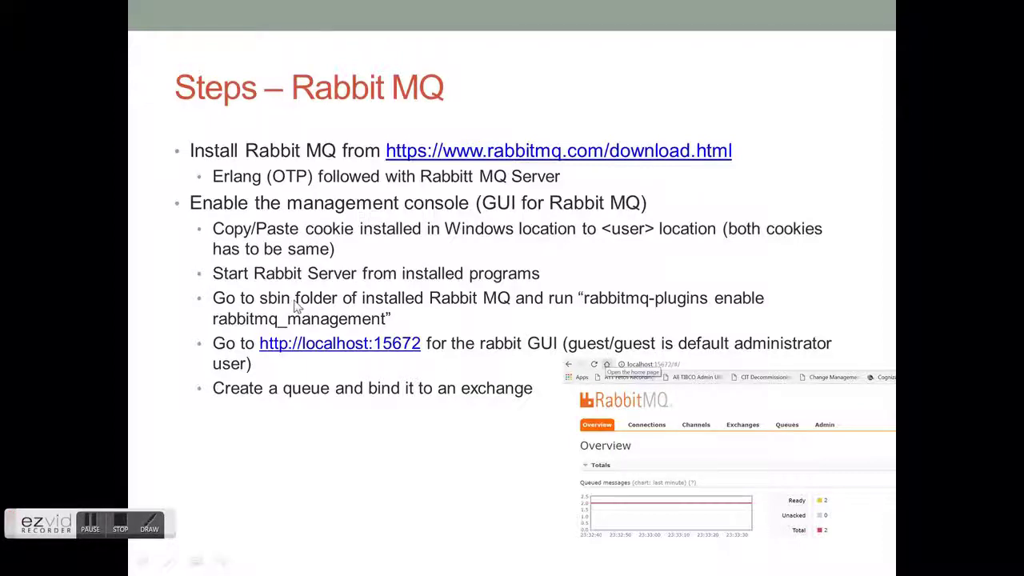
- Show the full rabbitmq_server-3.6.10\sbin path in Explorer, then return to the command prompt
key("Escape")
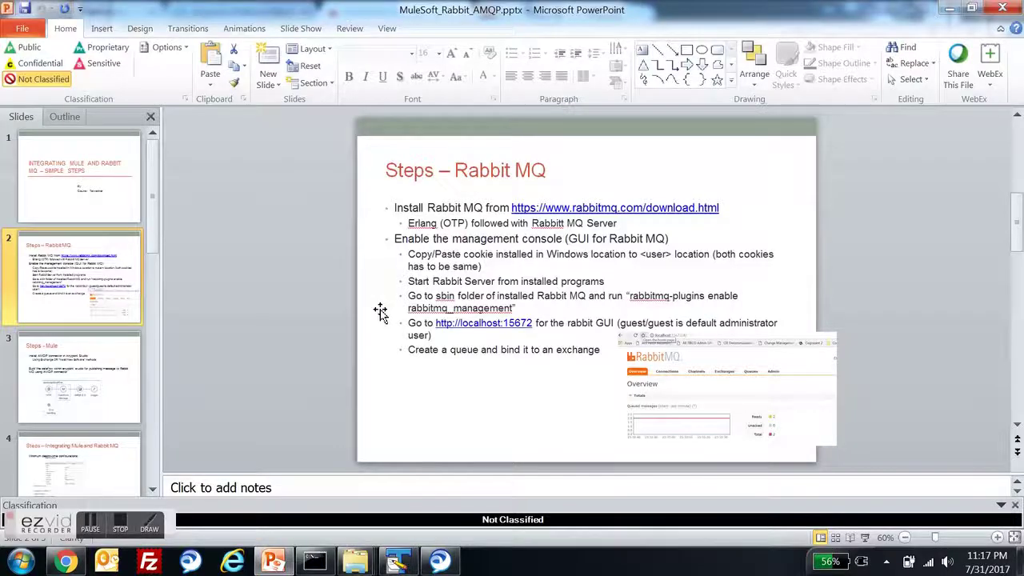
mouse_move(352, 564)
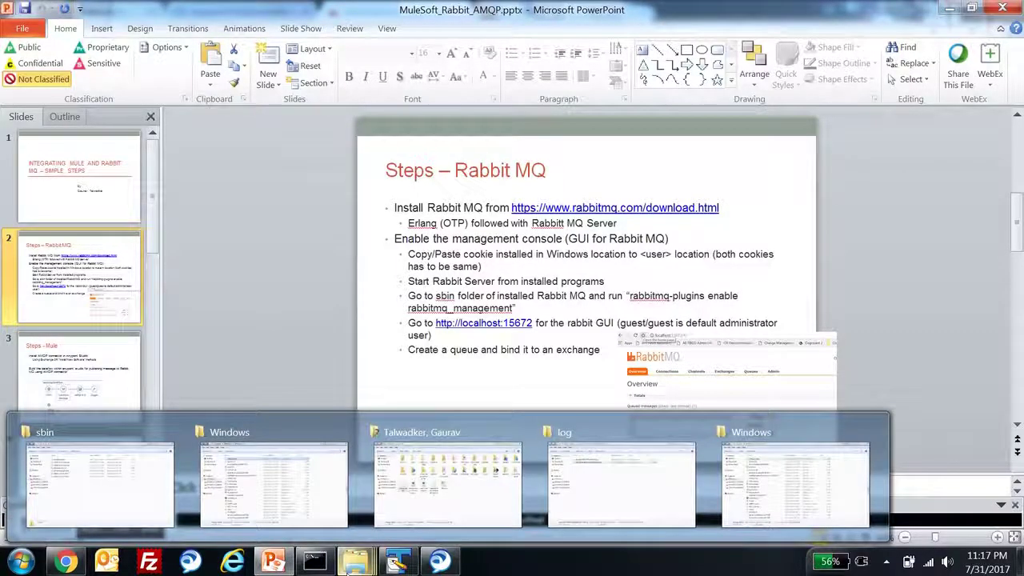
right_click(63, 452)
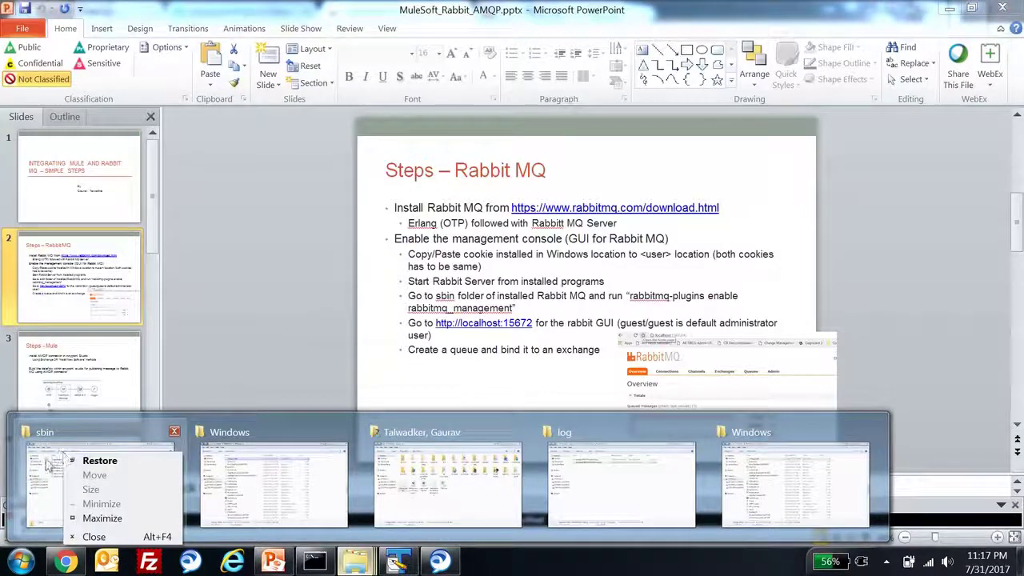
left_click(46, 459)
mouse_move(356, 561)
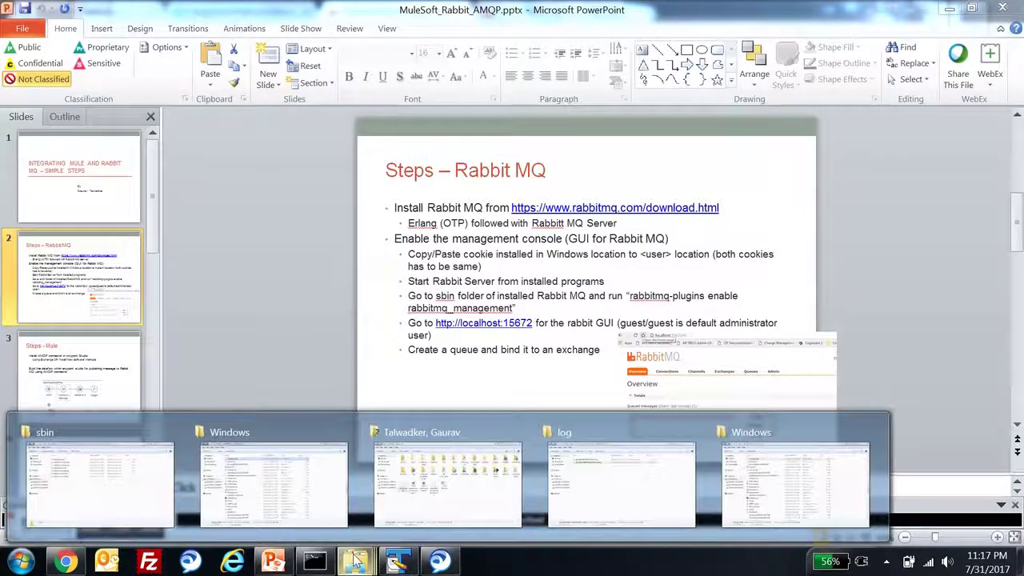
left_click(67, 472)
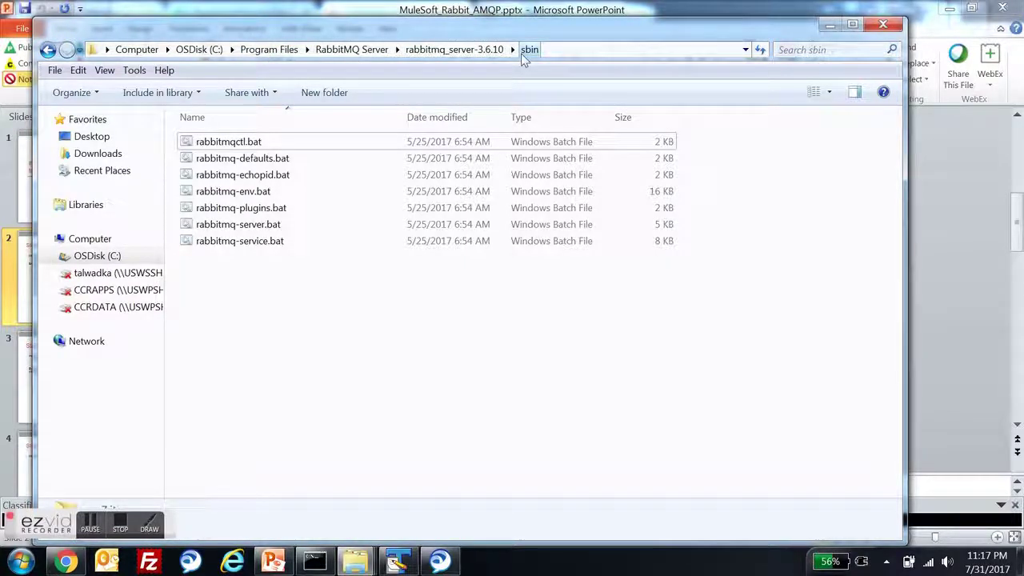
left_click(553, 50)
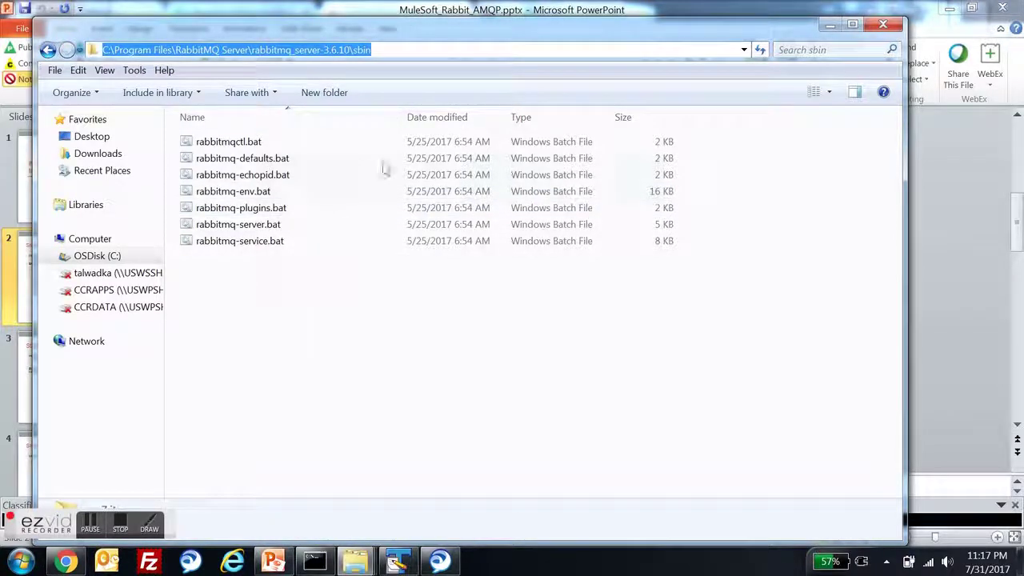
left_click(314, 561)
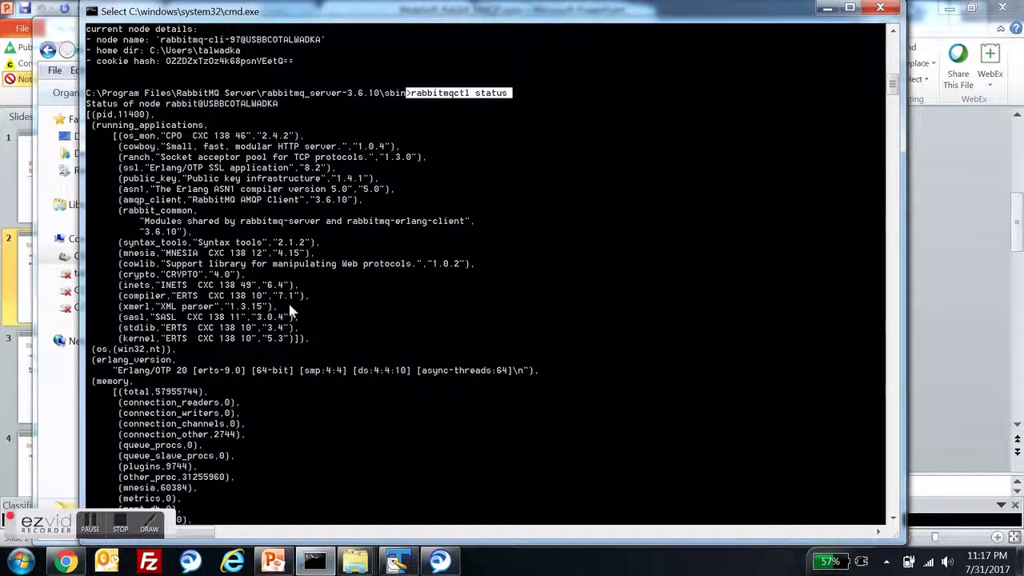
- Recall the previous rabbitmqctl status command and check the sbin path in the console
key("Up")
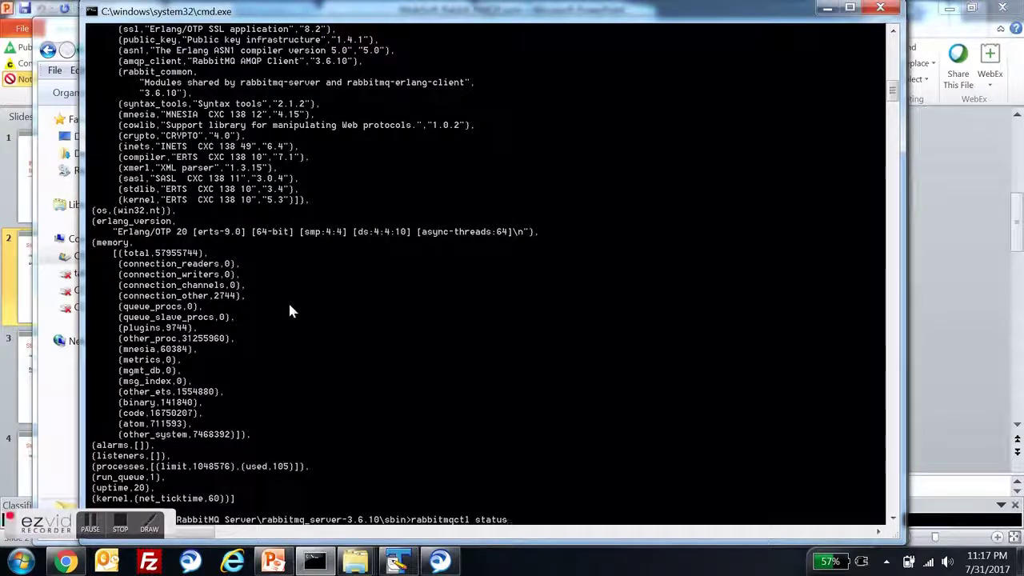
type("\\")
key("BackSpace")
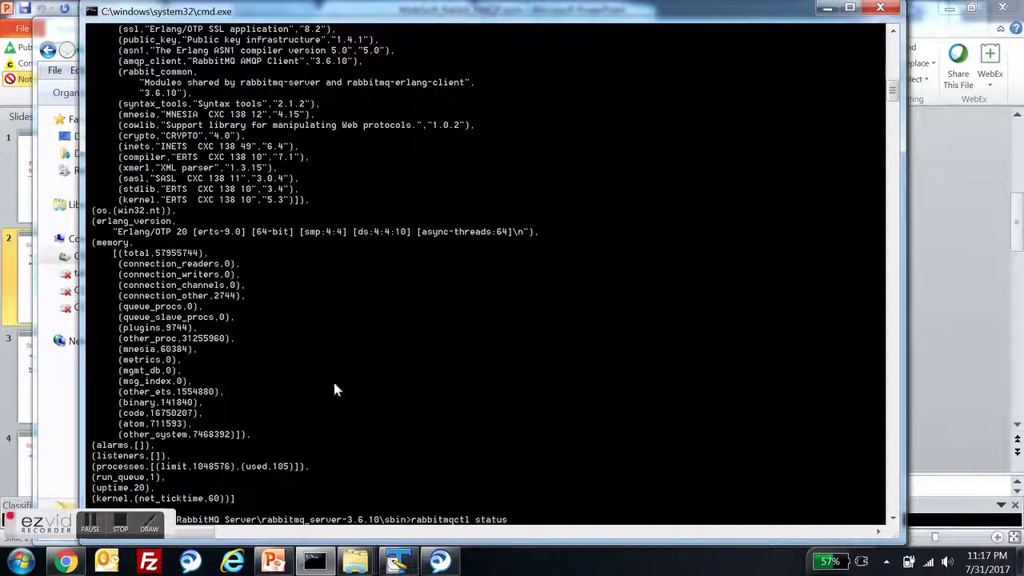
left_click_drag(407, 521, 277, 521)
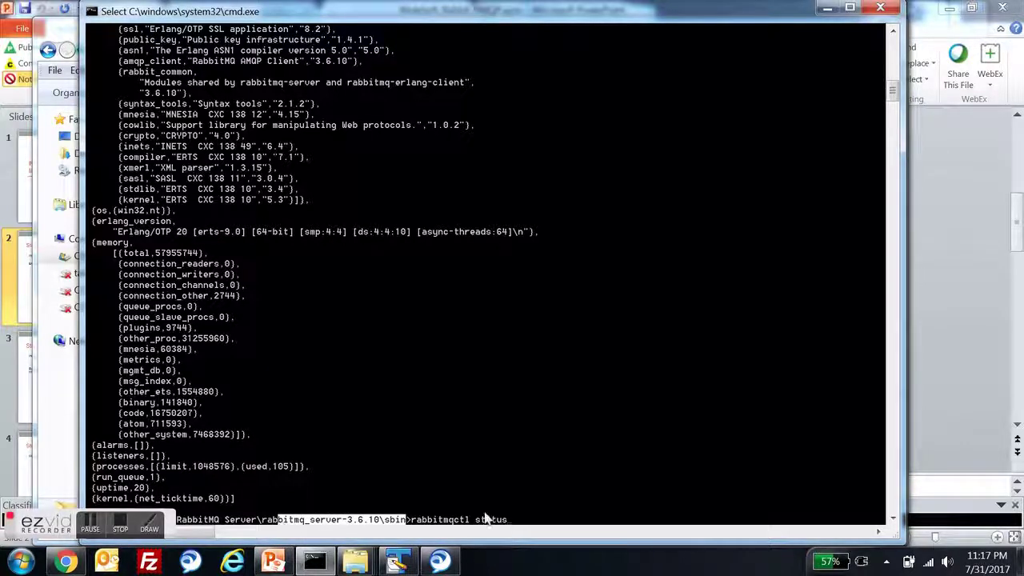
left_click(521, 521)
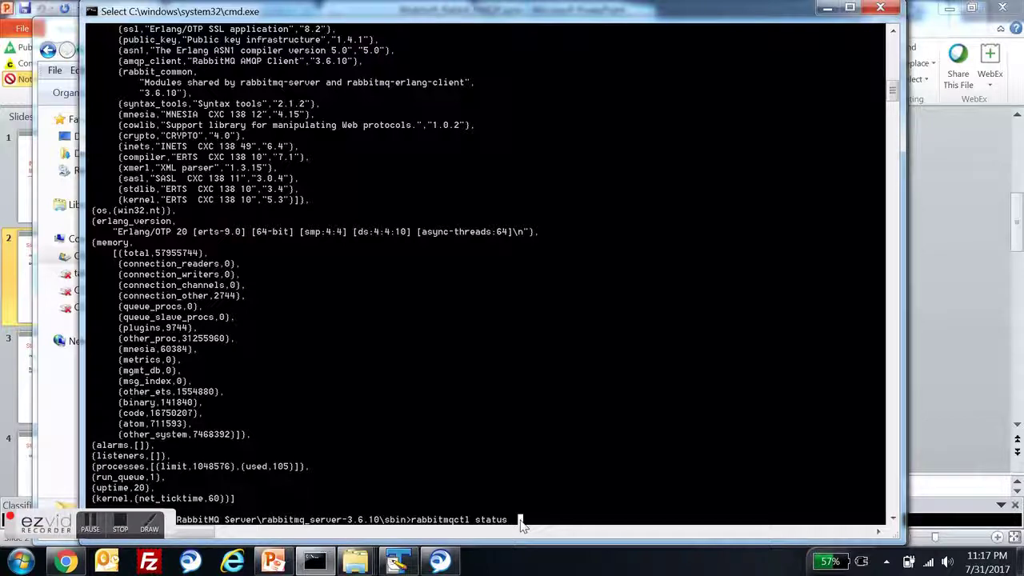
- Copy 'rabbitmq-plugins enable rabbitmq_management' from the slide and run it at the prompt
key("alt+Tab")
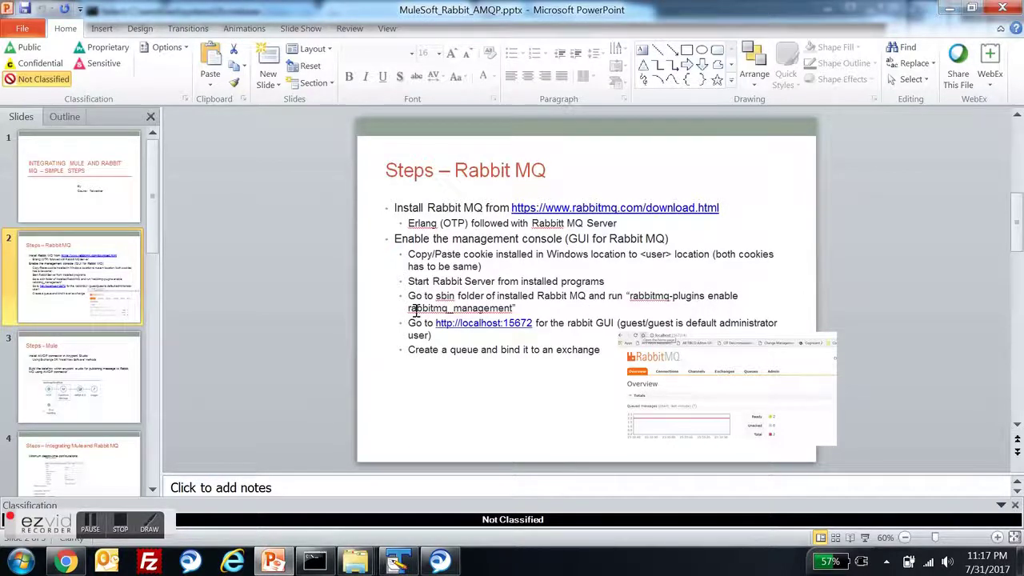
left_click(514, 308)
left_click(633, 302, "shift")
key("cmd+c")
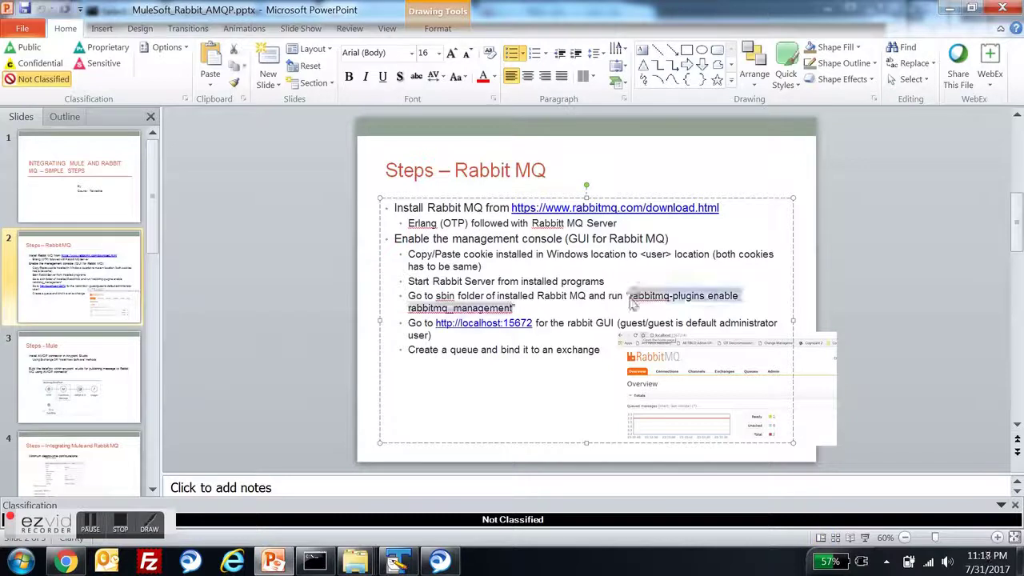
key("alt+Tab")
key("Escape")
key("BackSpace")
key("BackSpace")
key("BackSpace")
key("BackSpace")
key("BackSpace")
key("BackSpace")
key("BackSpace")
key("BackSpace")
key("BackSpace")
key("BackSpace")
key("BackSpace")
key("BackSpace")
key("BackSpace")
key("BackSpace")
key("BackSpace")
key("BackSpace")
key("BackSpace")
key("BackSpace")
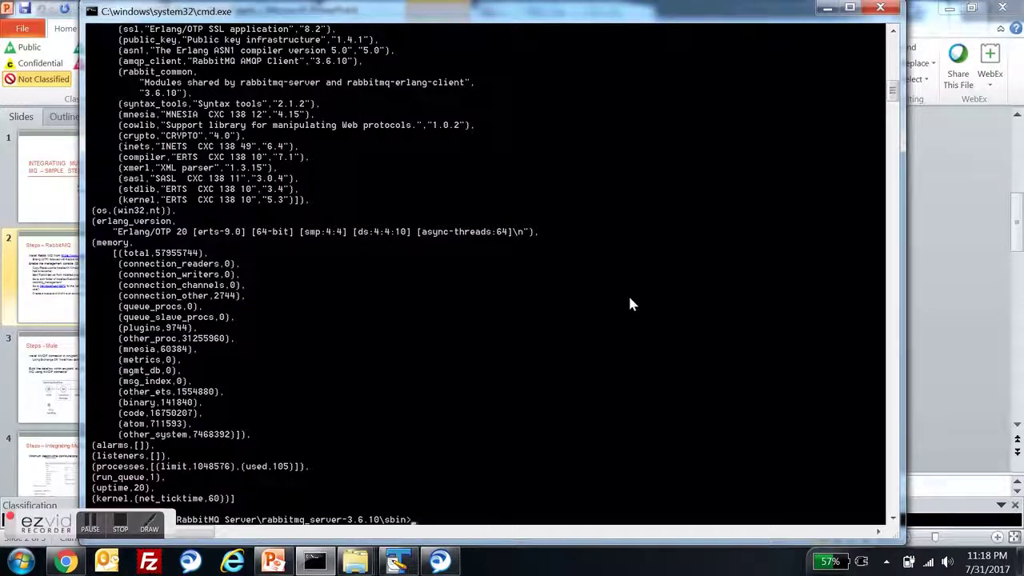
right_click(629, 300)
key("Return")
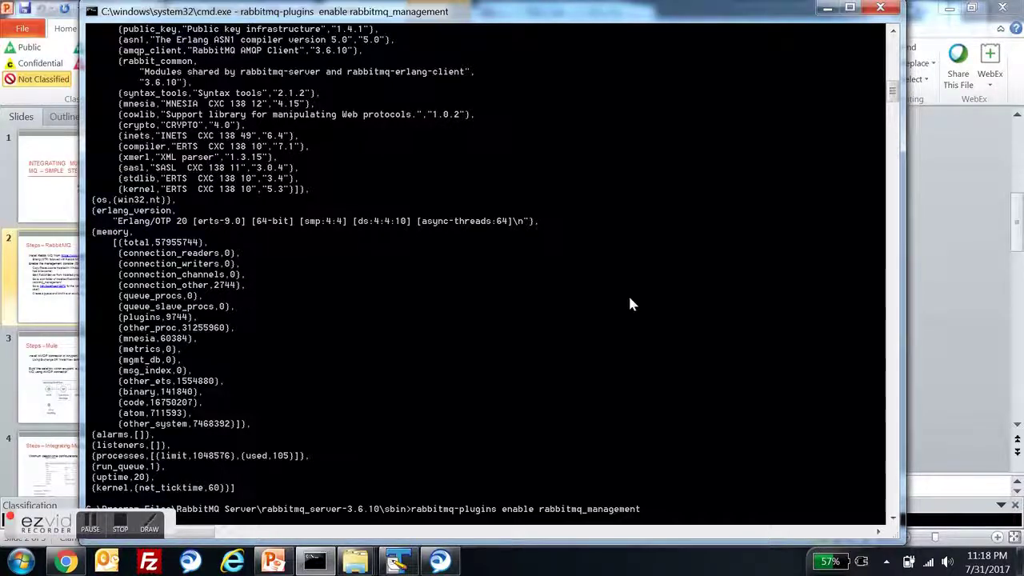
- Review the output: plugin configuration unchanged, below the earlier rabbitmqctl status command
scroll(633, 308, "up", 3)
scroll(635, 309, "down", 4)
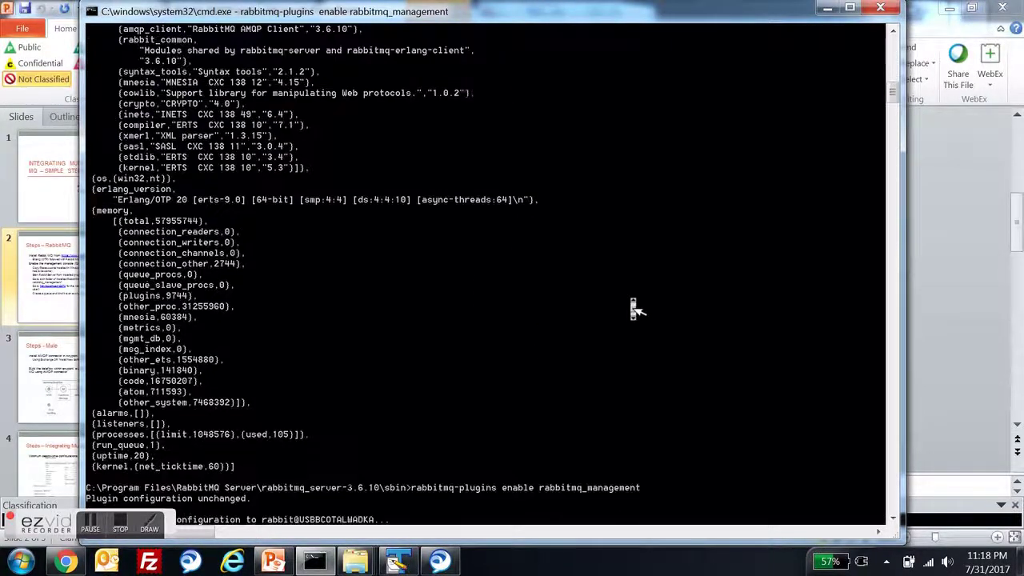
scroll(627, 312, "down", 4)
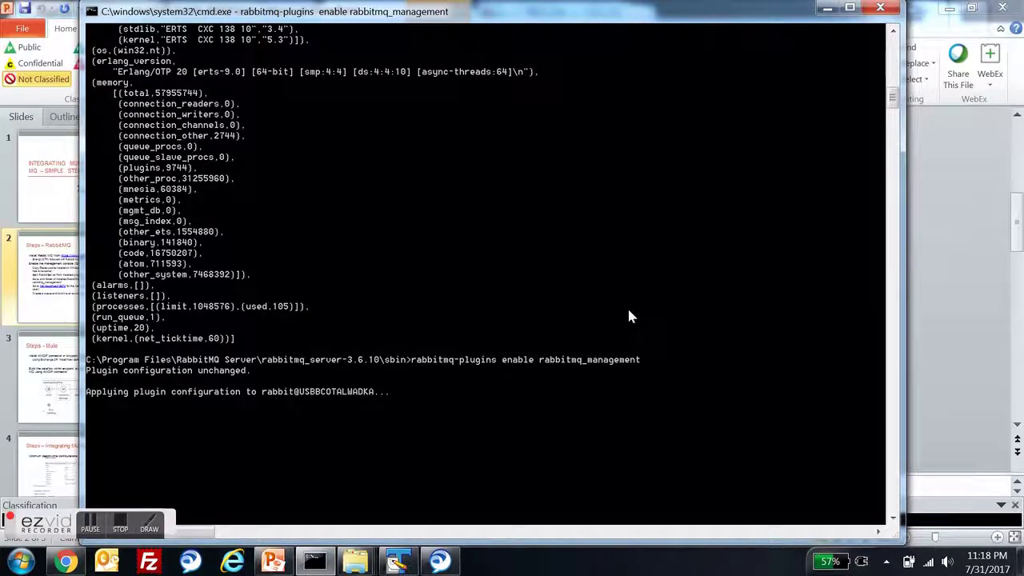
scroll(628, 314, "down", 2)
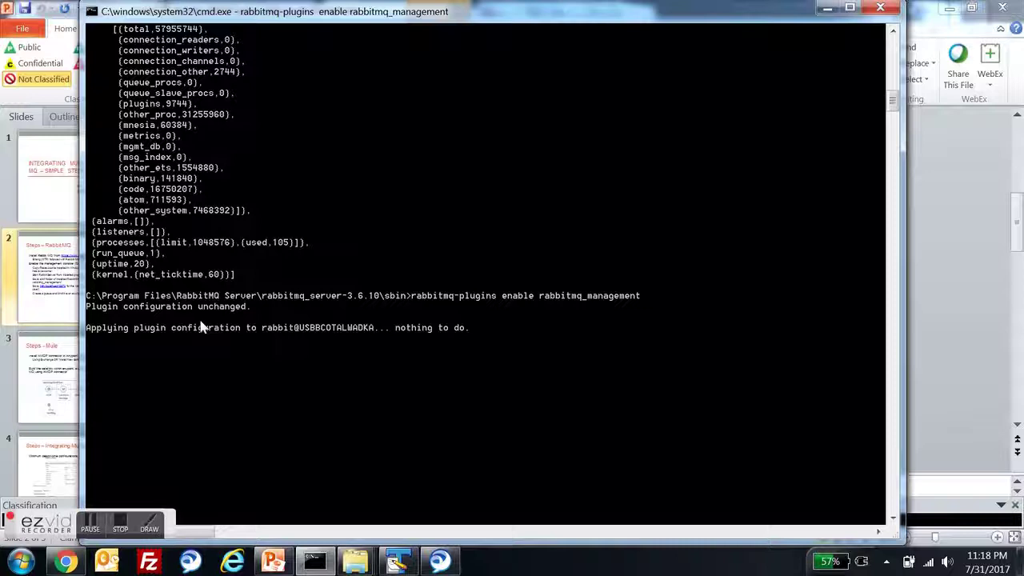
left_click_drag(473, 327, 406, 335)
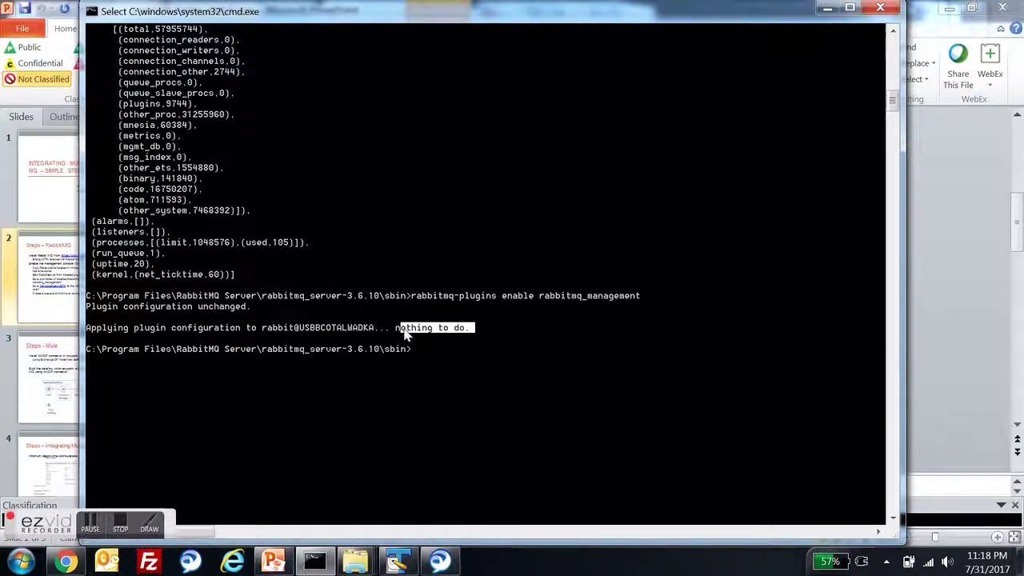
scroll(404, 334, "up", 13)
scroll(404, 335, "down", 14)
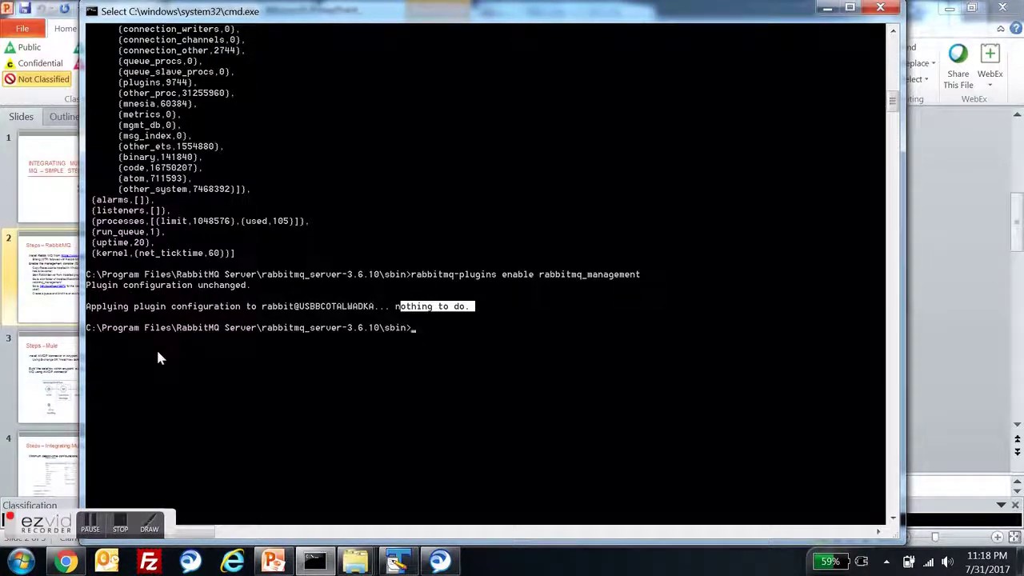
scroll(156, 347, "up", 14)
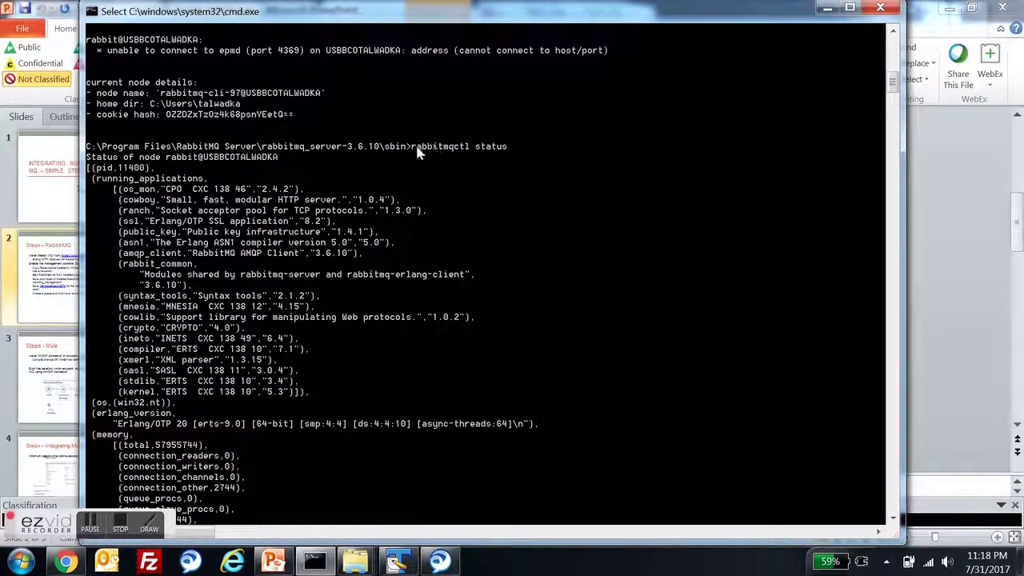
left_click_drag(408, 148, 565, 159)
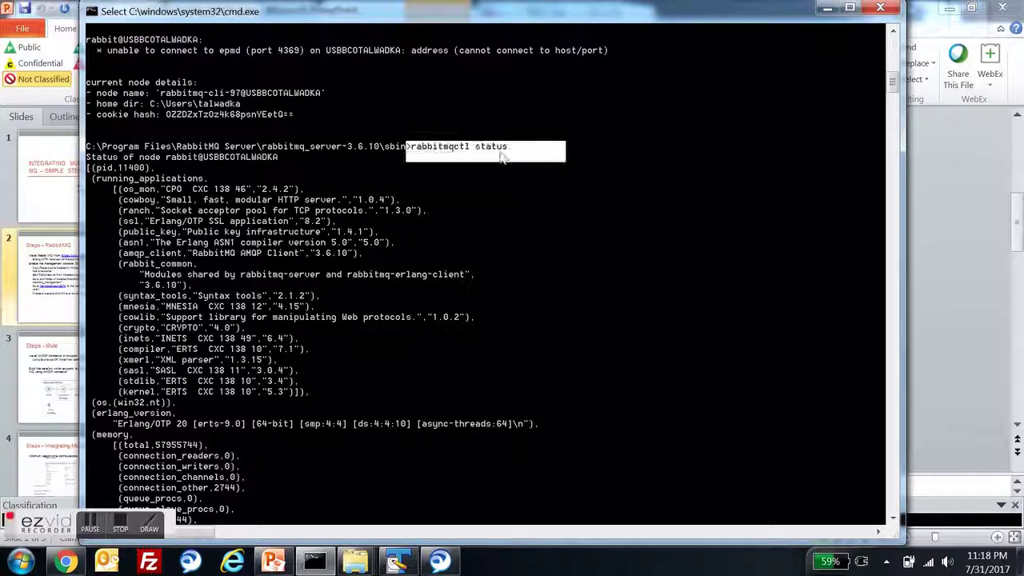
left_click(454, 155)
left_click_drag(410, 147, 552, 147)
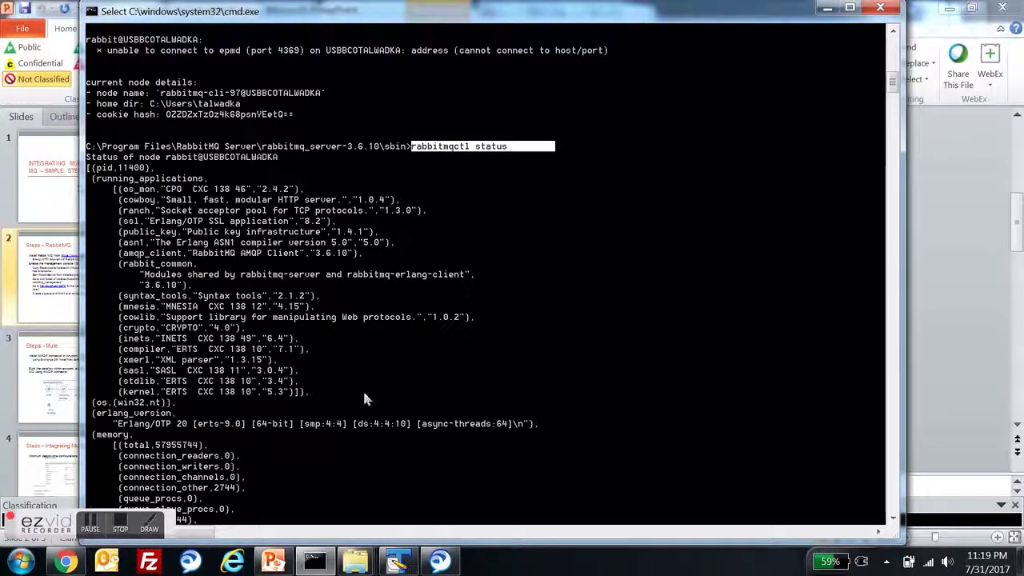
scroll(395, 447, "down", 10)
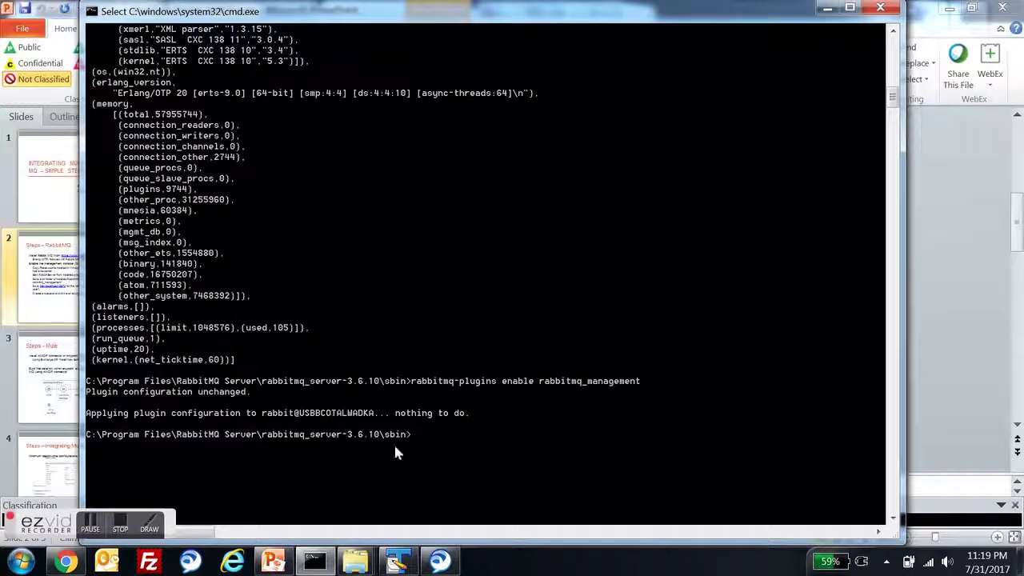
- Check the Overview page's Global counts (8 exchanges, 2 queues) against the slide's localhost:15672 step
left_click(66, 561)
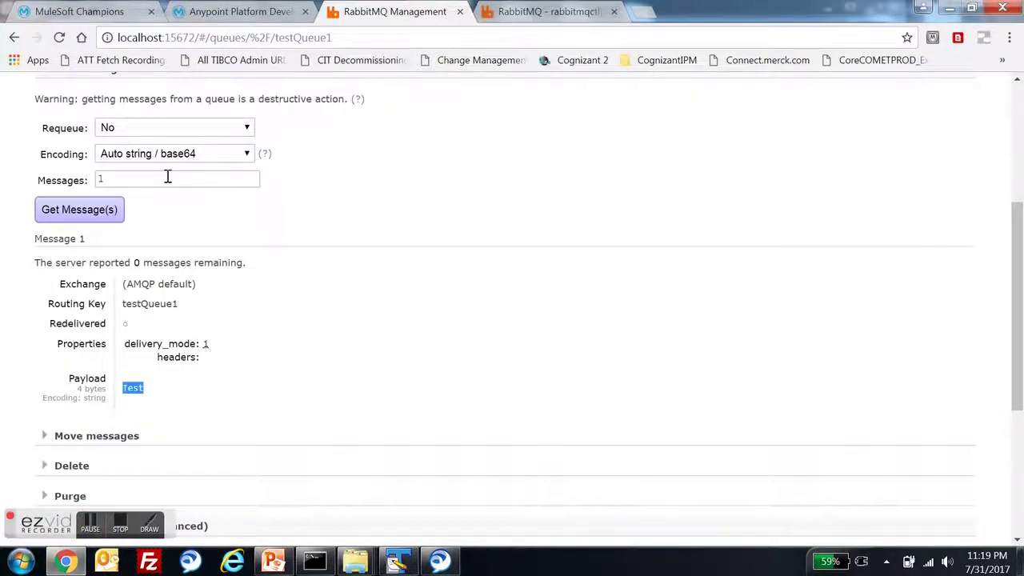
scroll(169, 183, "up", 2)
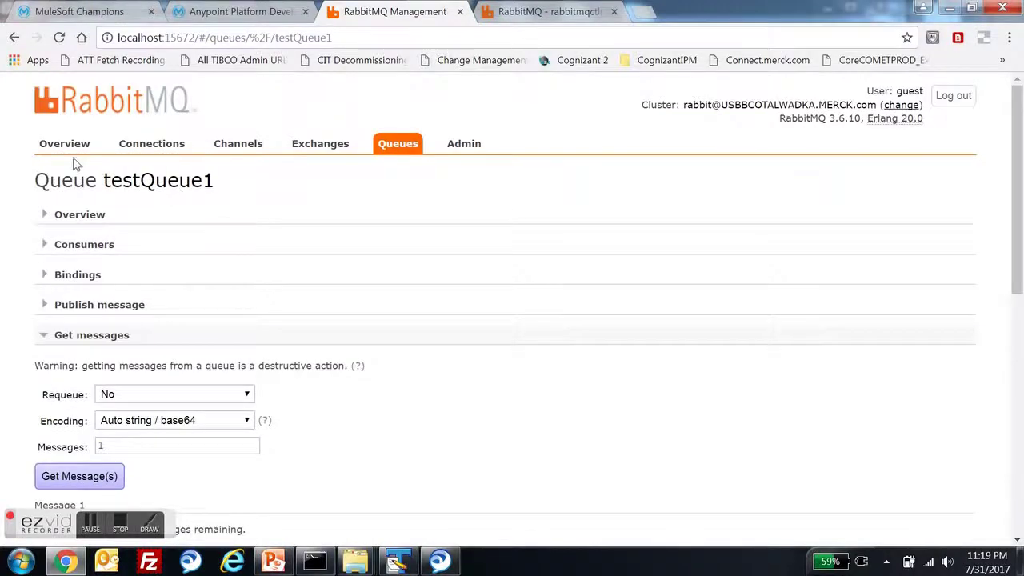
left_click(70, 147)
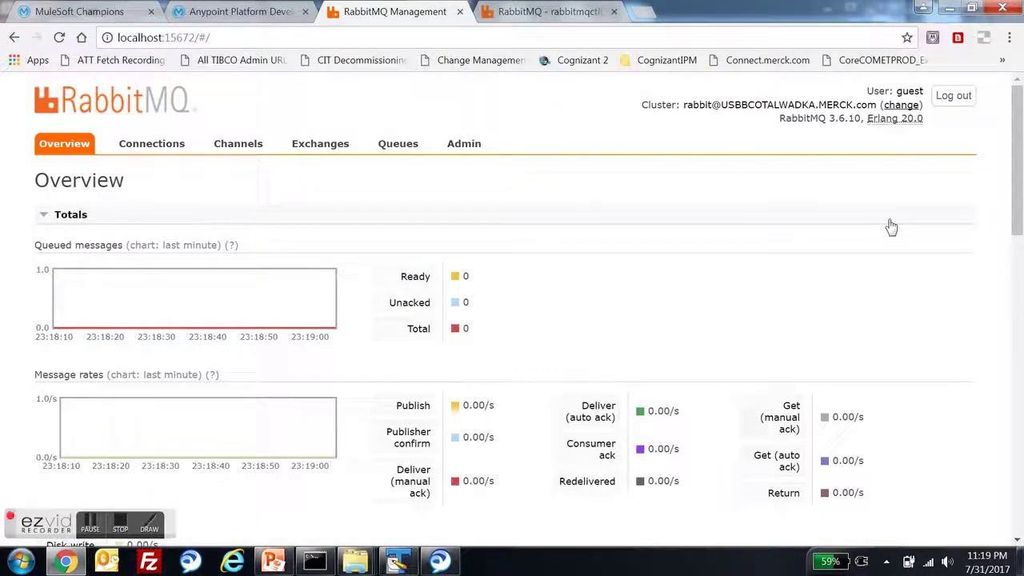
scroll(467, 247, "down", 2)
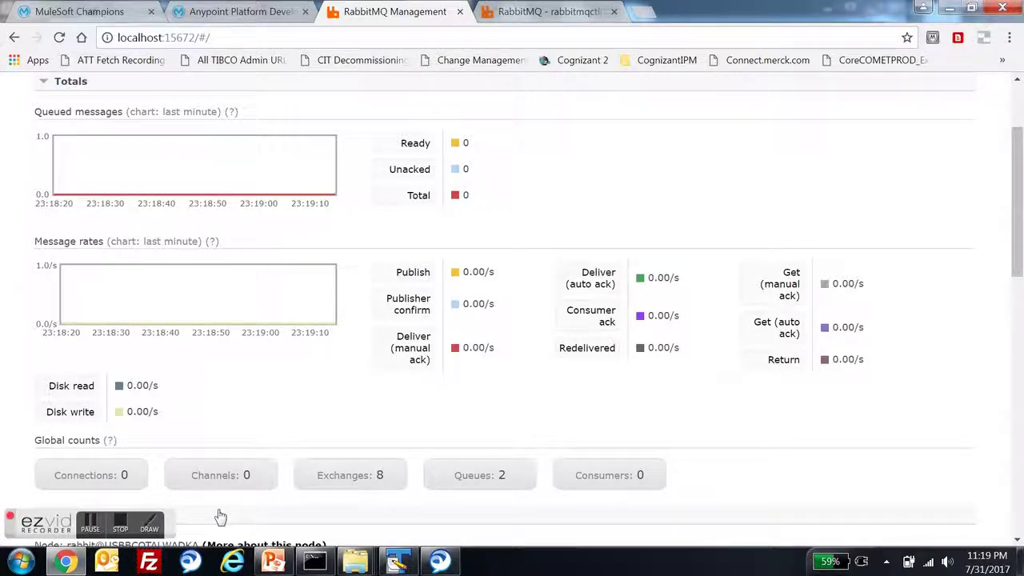
left_click(273, 561)
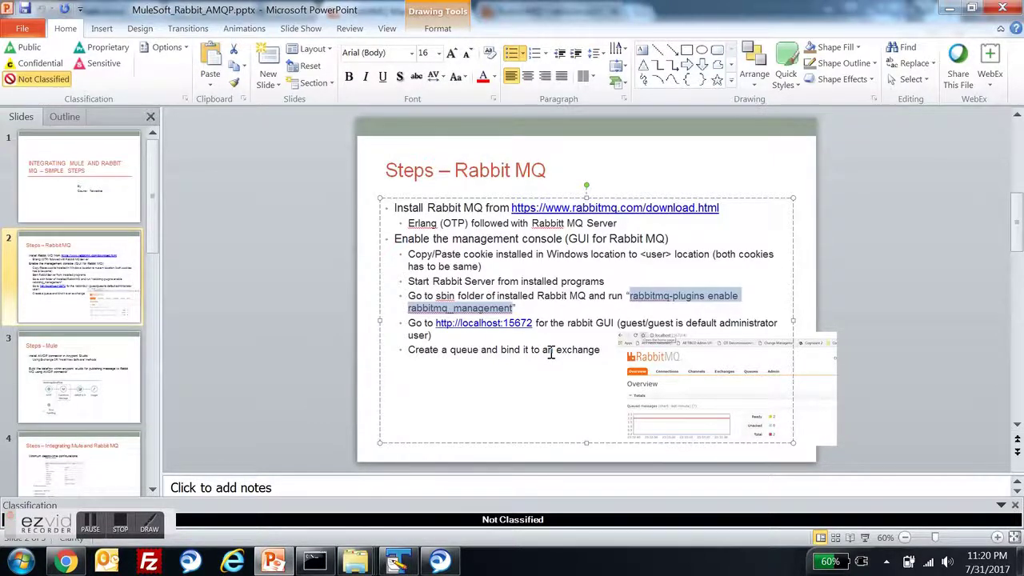
key("alt+Tab")
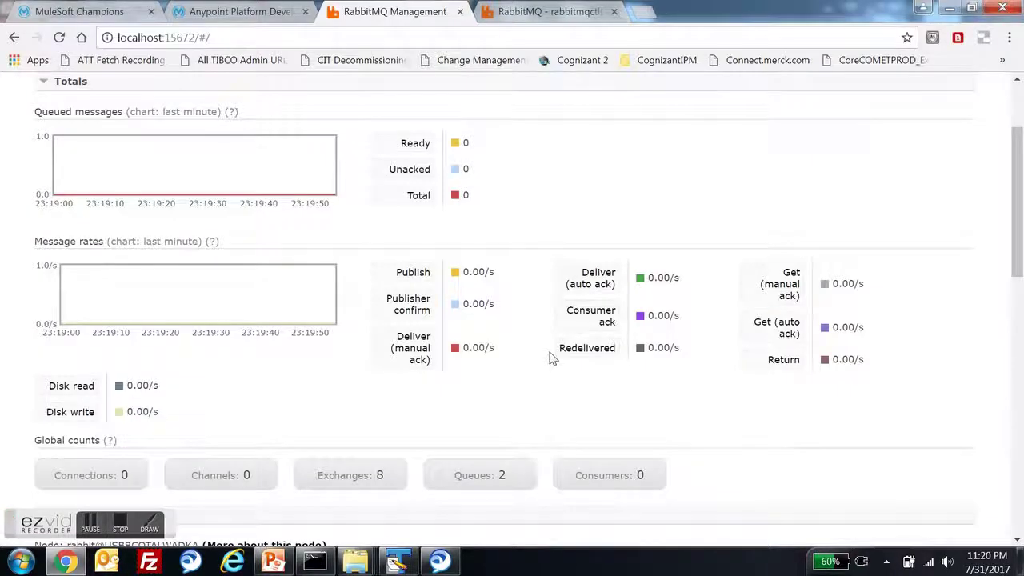
scroll(550, 353, "up", 2)
scroll(553, 363, "down", 1)
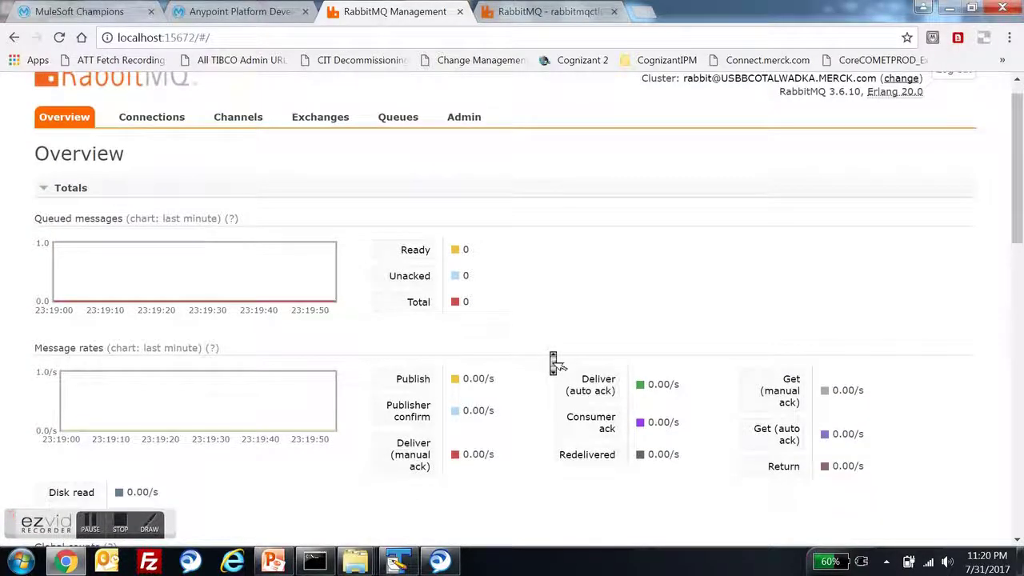
scroll(553, 363, "down", 1)
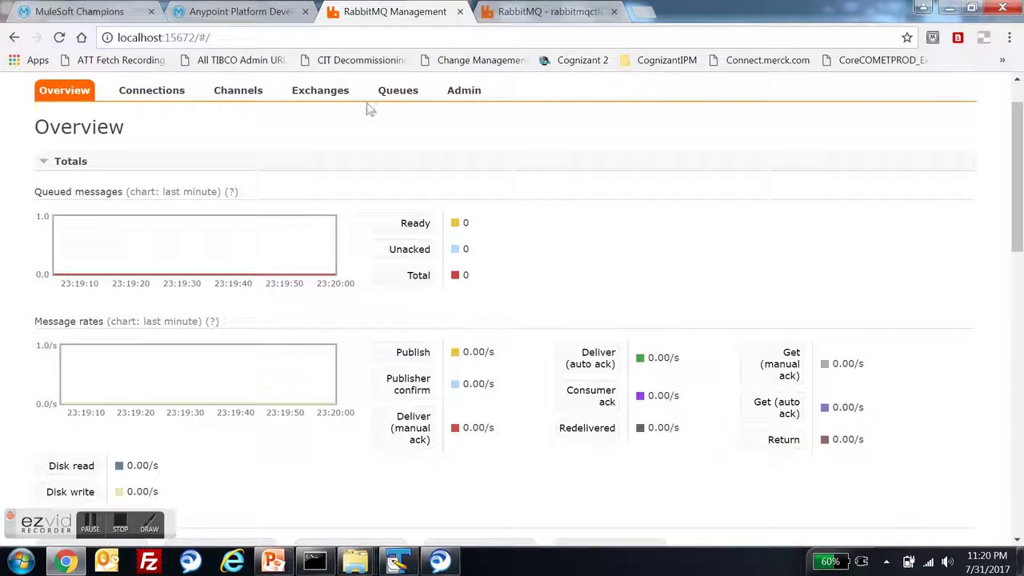
left_click(393, 97)
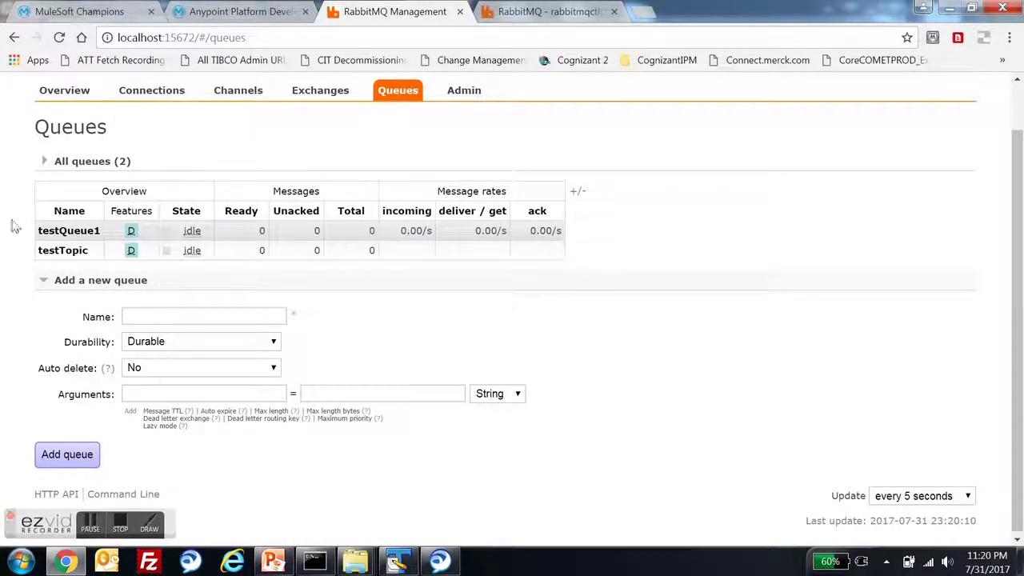
left_click(70, 233)
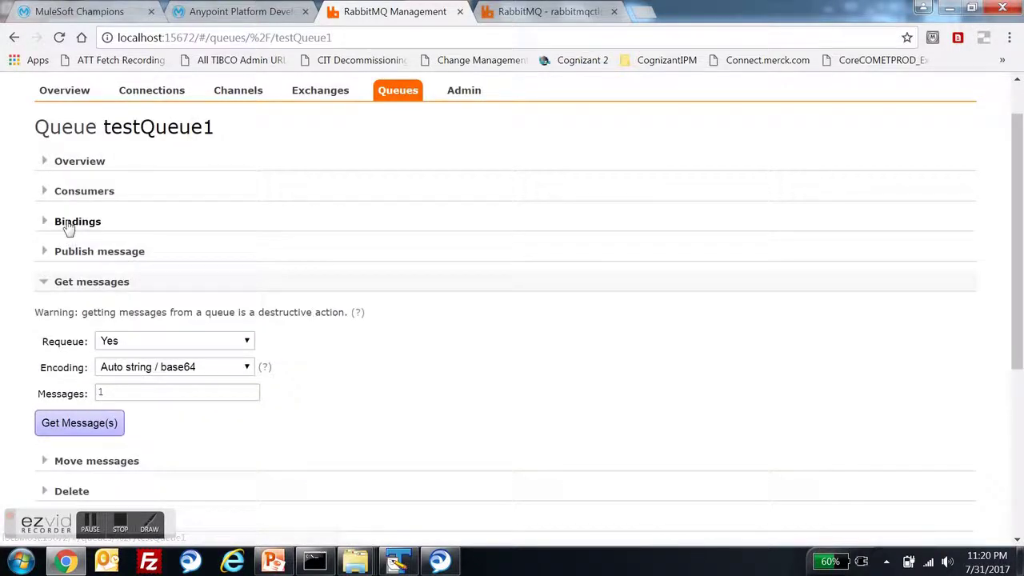
left_click(70, 224)
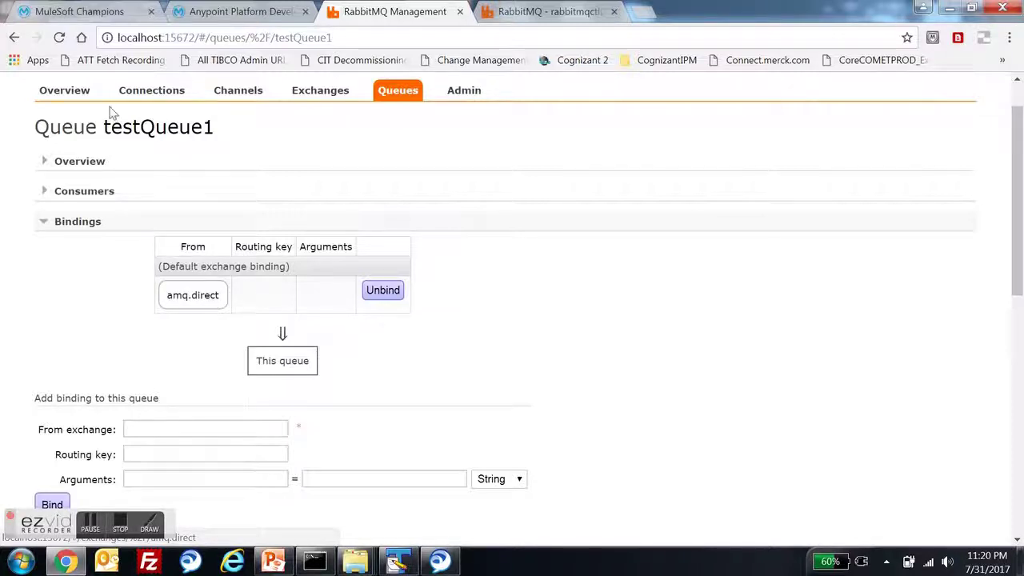
left_click(70, 93)
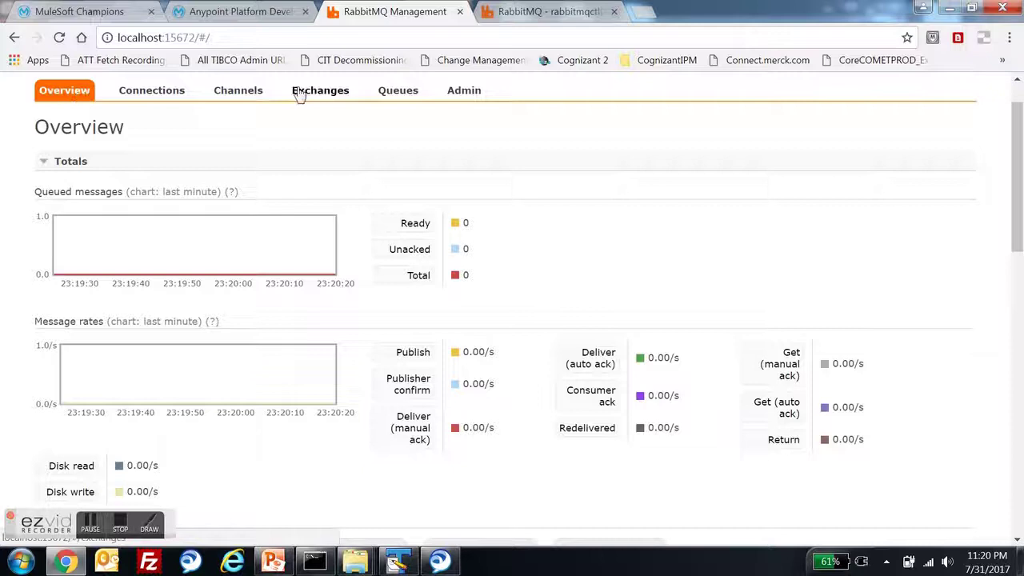
left_click(299, 95)
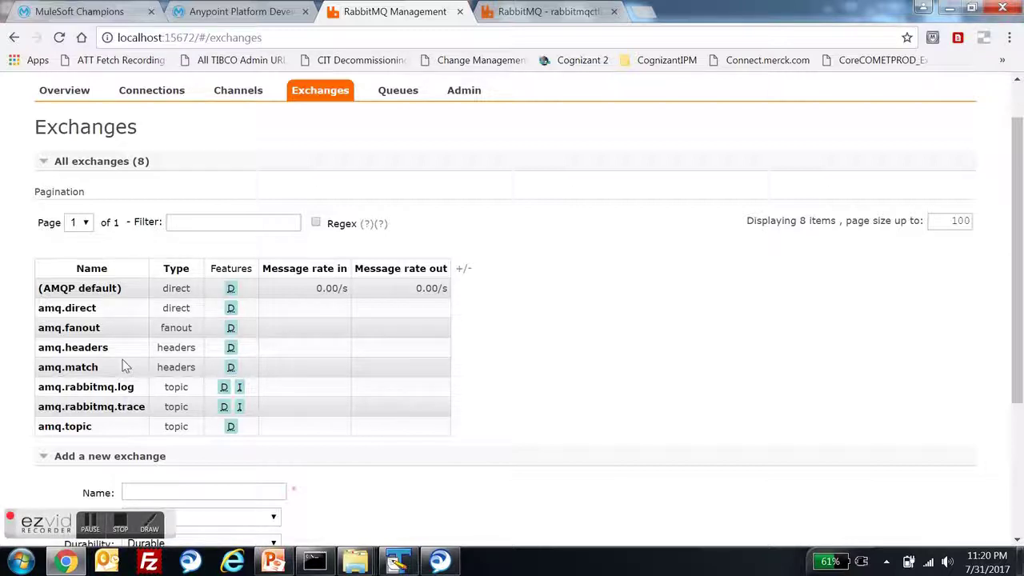
left_click(52, 92)
scroll(110, 313, "down", 3)
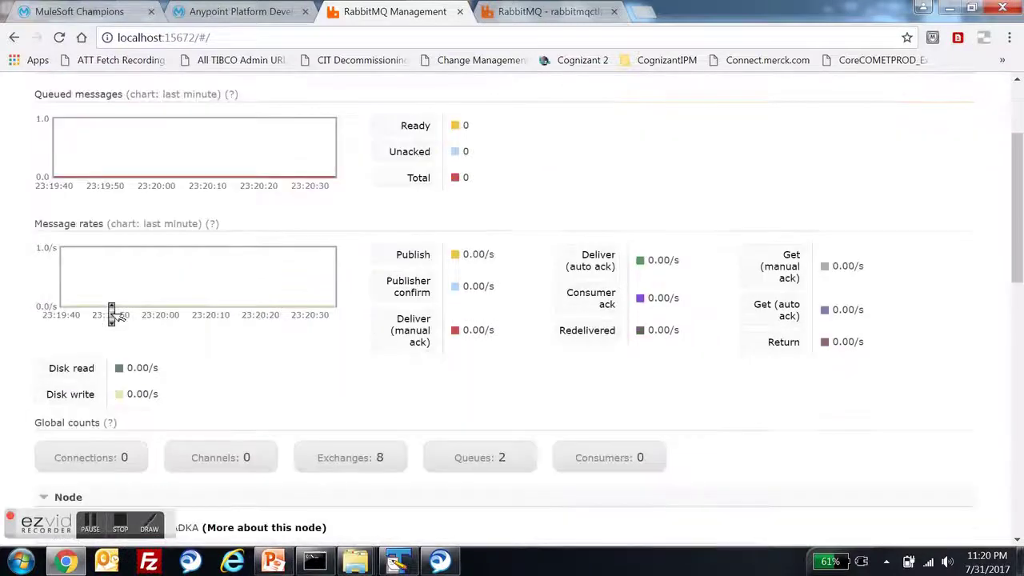
- Highlight the amqp, clustering, http and mqtt rows in the Listening ports table
scroll(114, 314, "down", 5)
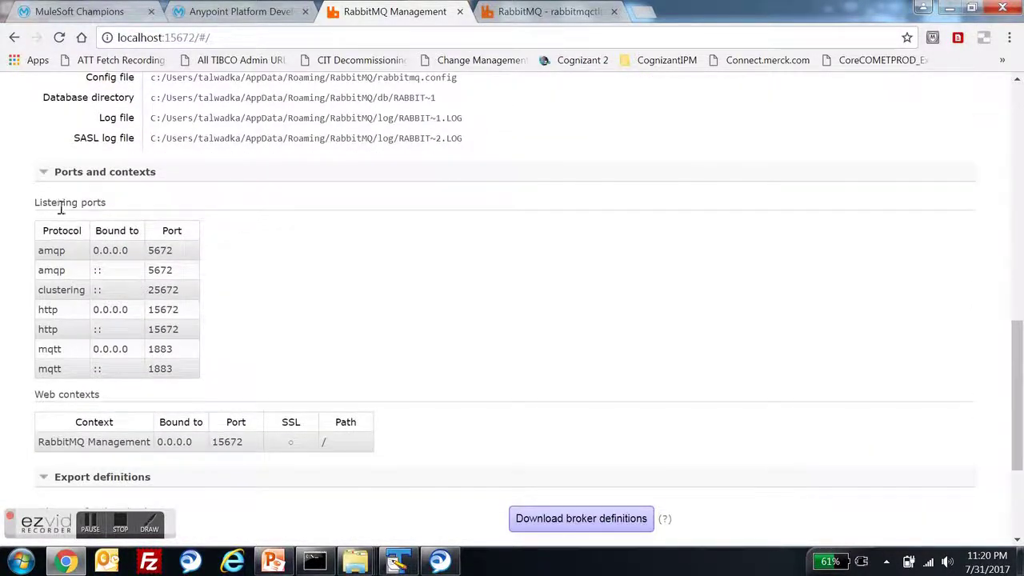
left_click_drag(36, 202, 212, 338)
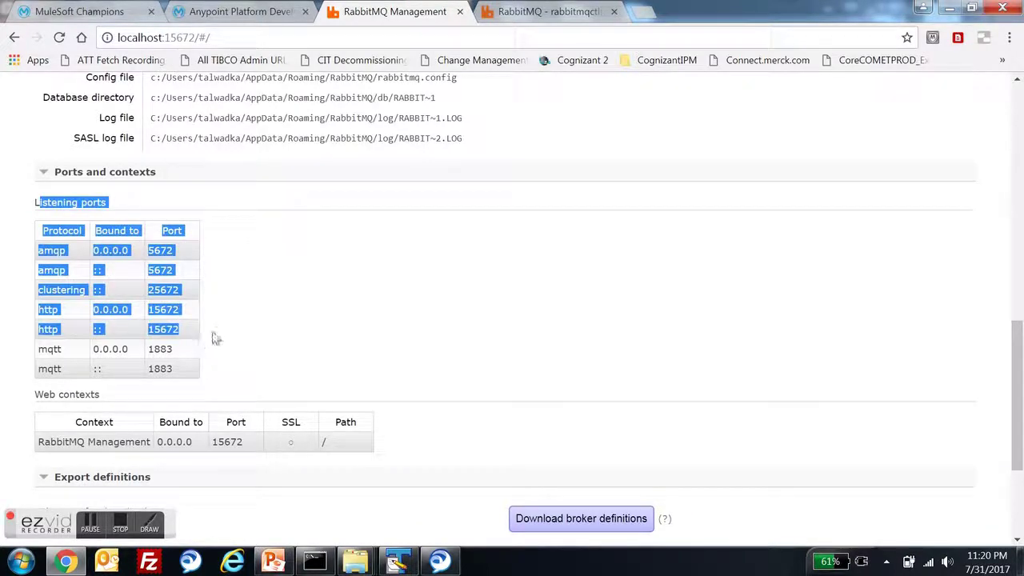
left_click(228, 345)
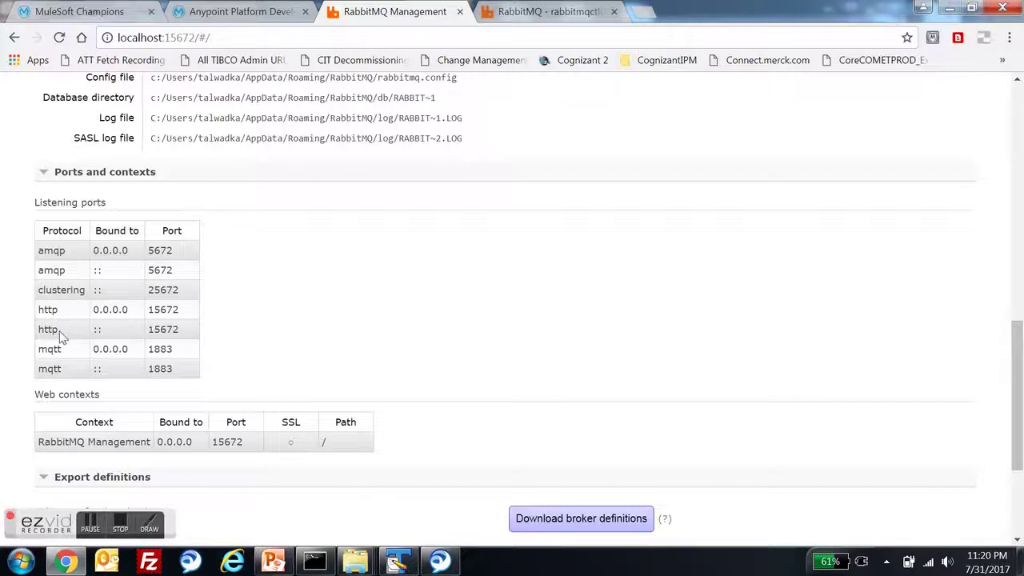
mouse_move(59, 332)
left_mouse_down()
mouse_move(36, 280)
mouse_move(44, 254)
mouse_move(47, 268)
mouse_move(283, 315)
mouse_move(57, 344)
left_mouse_up()
left_click(39, 253)
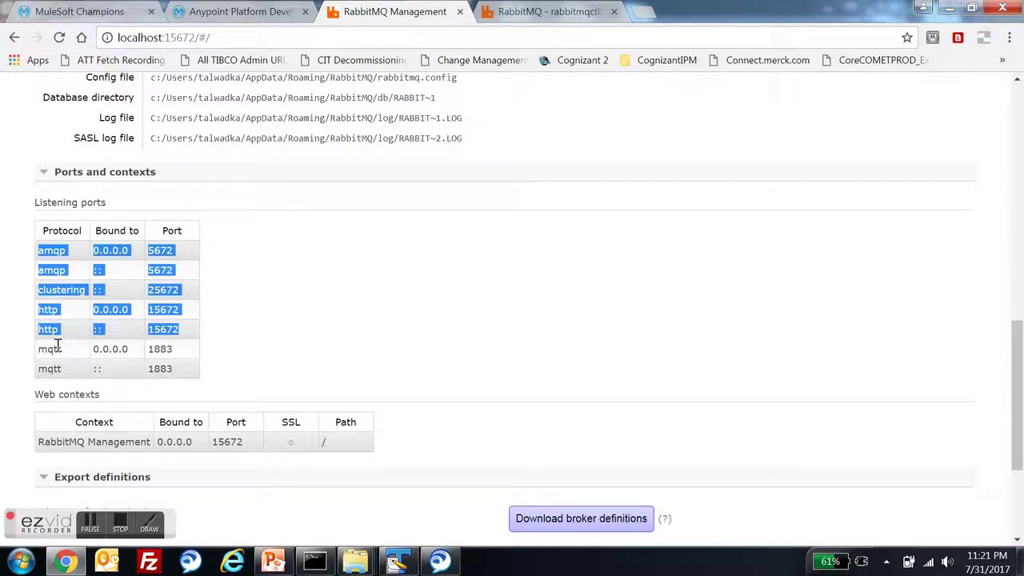
double_click(49, 347)
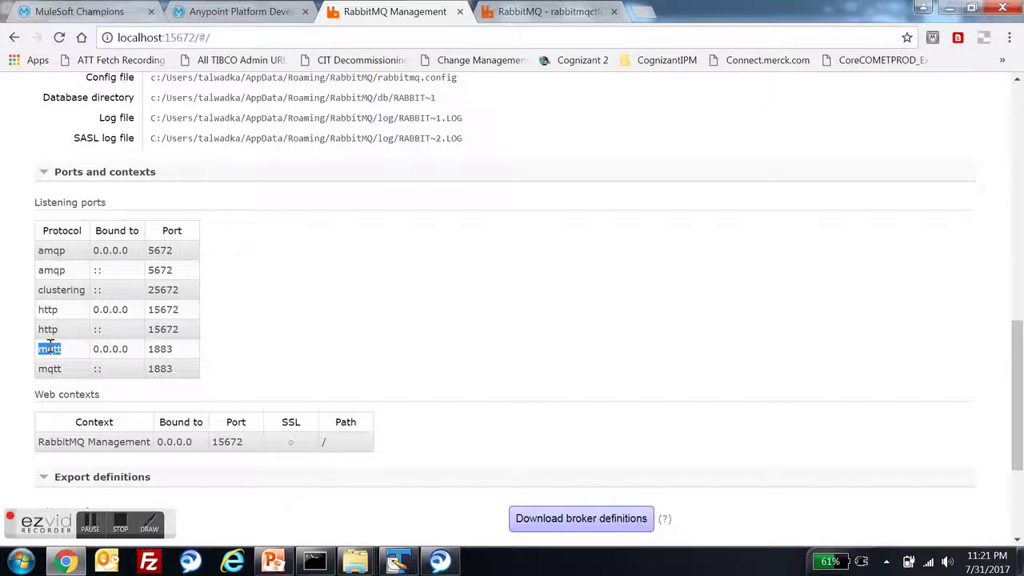
left_click(50, 347)
- Highlight amqp port 5672 and http port 15672, matching 15672 in the page address
double_click(160, 249)
left_click(160, 250)
double_click(160, 250)
double_click(162, 309)
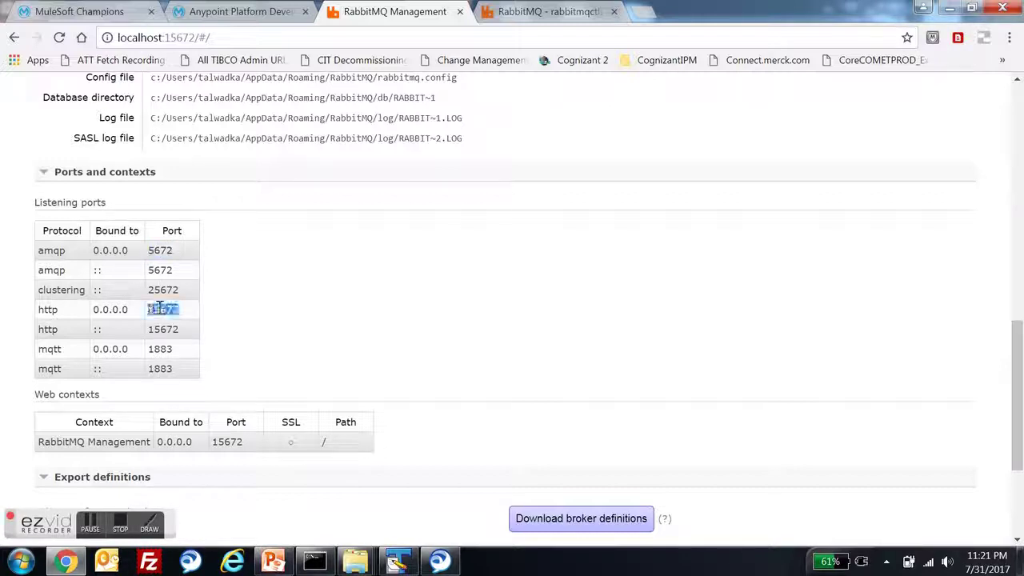
left_click(195, 39)
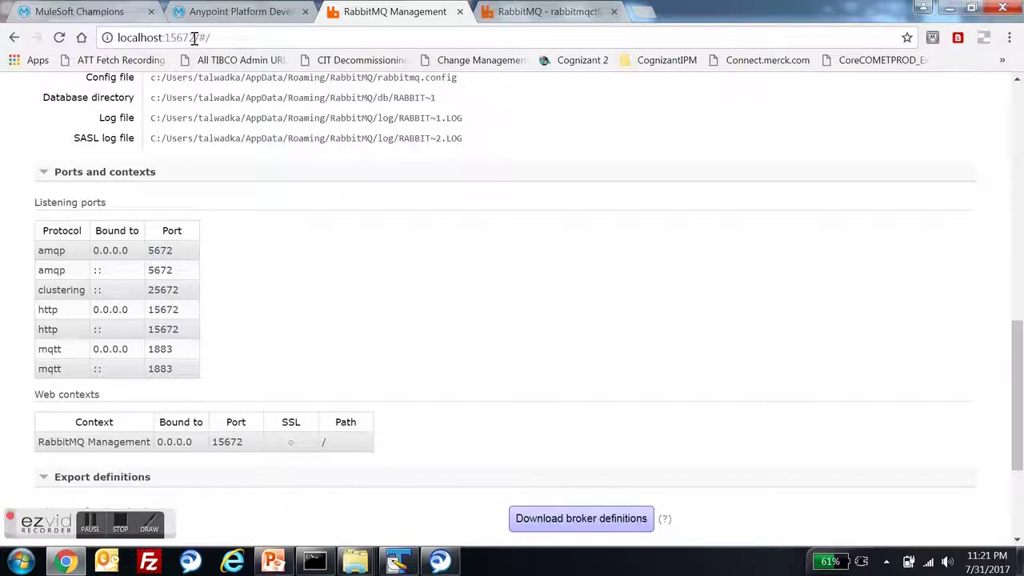